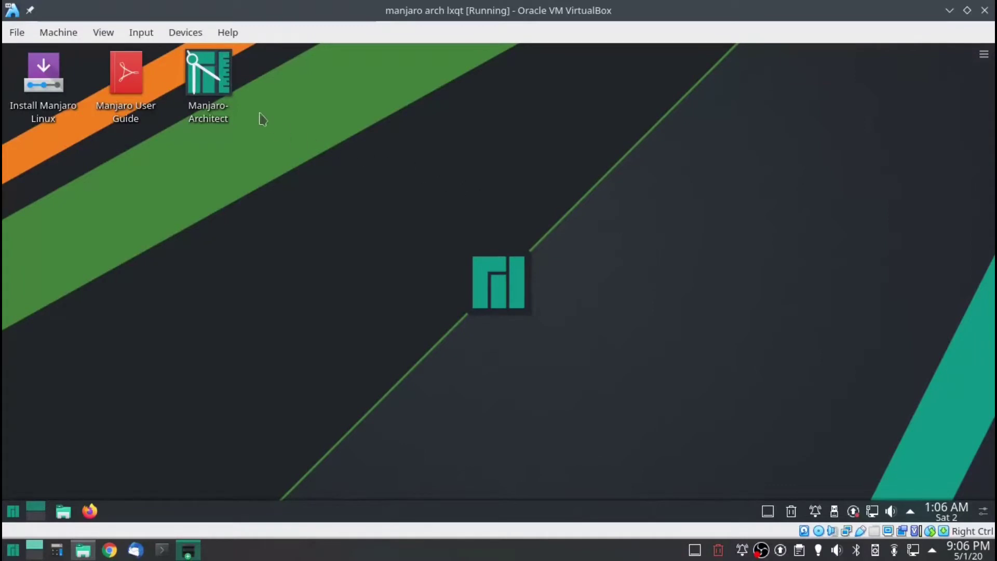
# Step: Start the Manjaro Architect installer in Konsole from its desktop shortcut
pyautogui.doubleClick(208, 81)
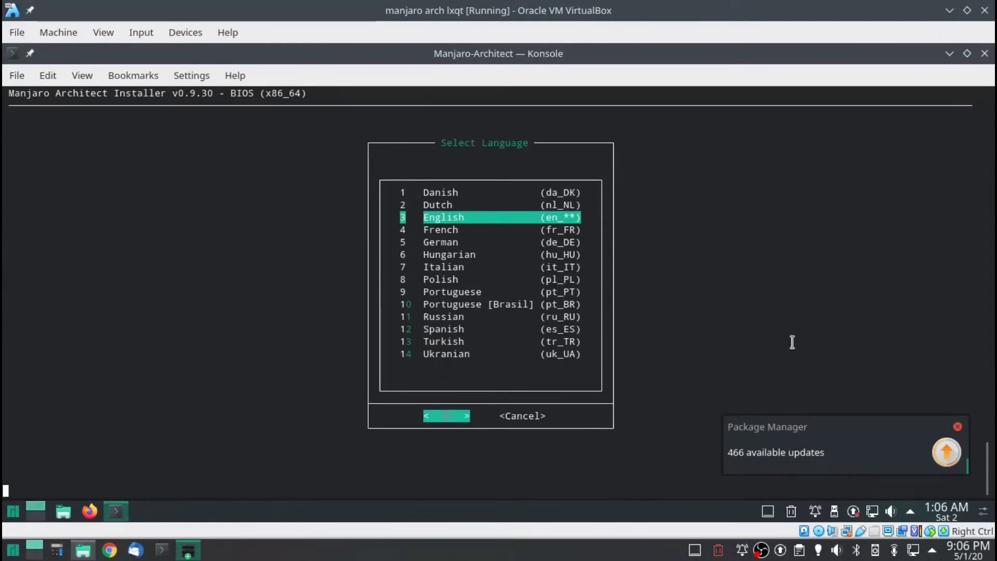
# Step: Choose English as the installer language and dismiss the welcome message
pyautogui.press('Return')
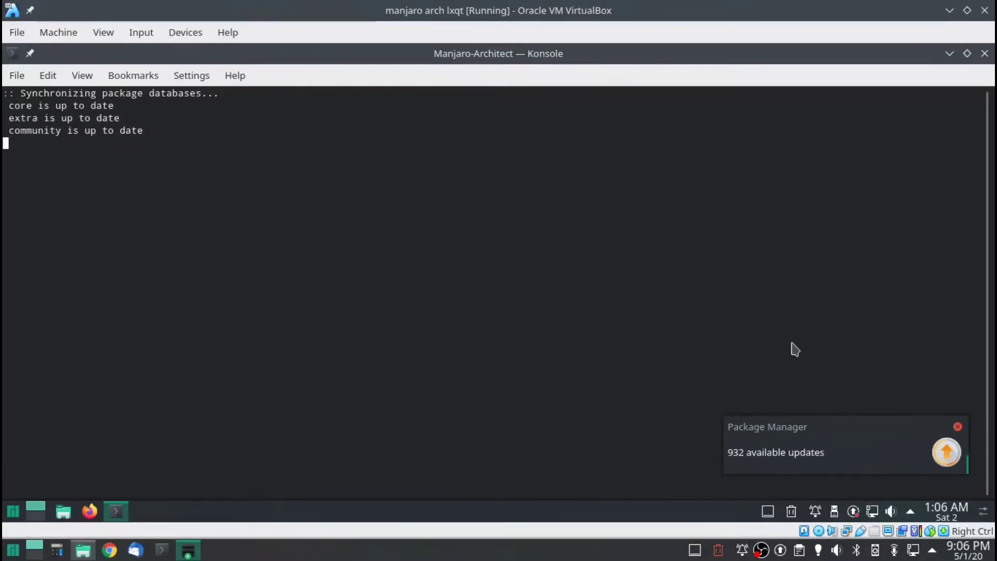
pyautogui.press('Return')
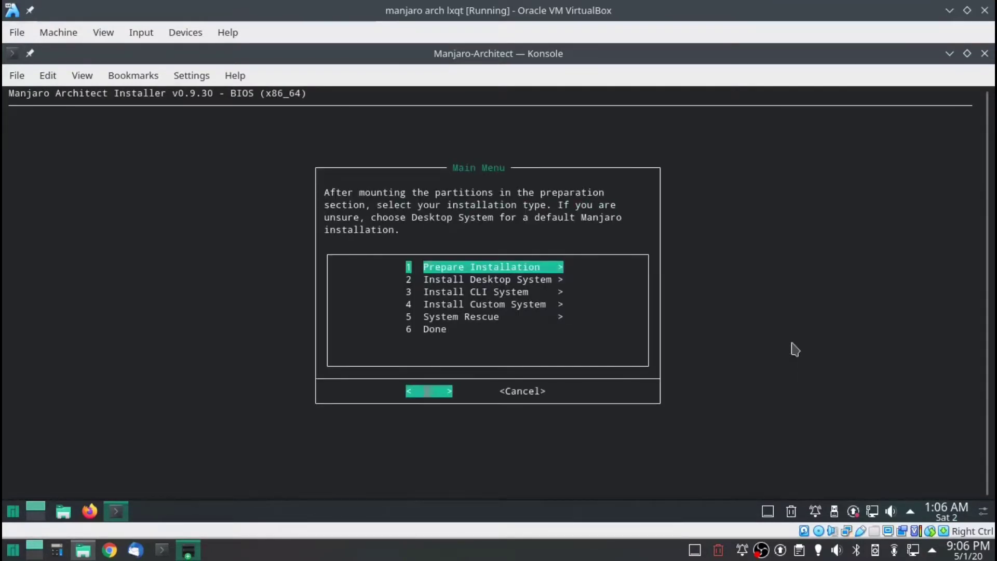
# Step: Keep the us virtual console keymap in Prepare Installation
pyautogui.press('Return')
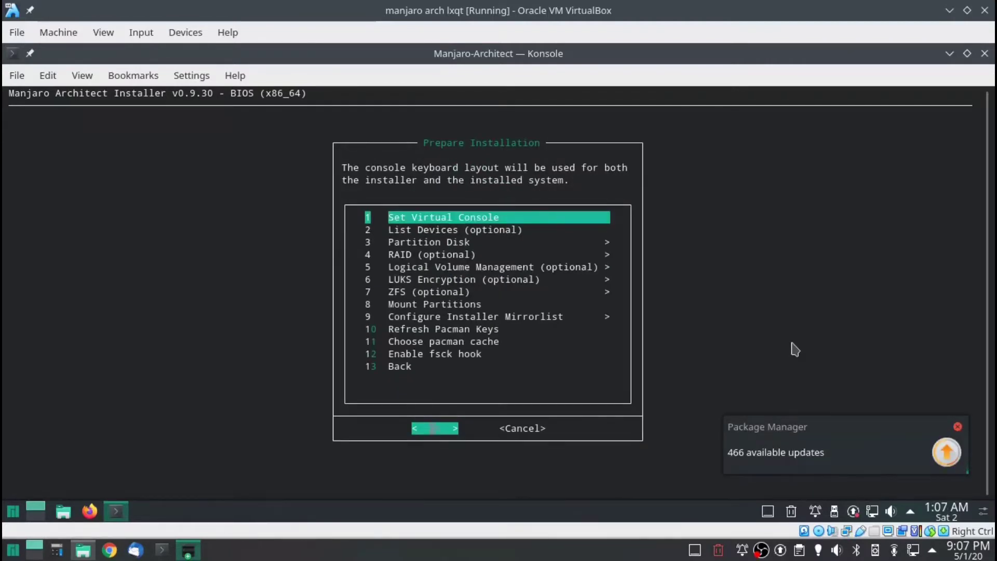
pyautogui.press('Return')
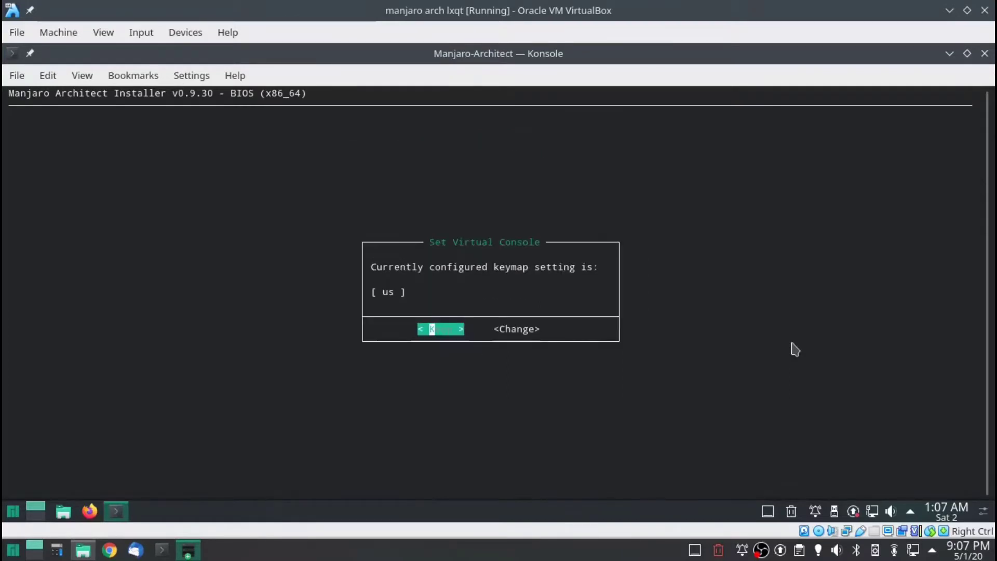
pyautogui.press('Return')
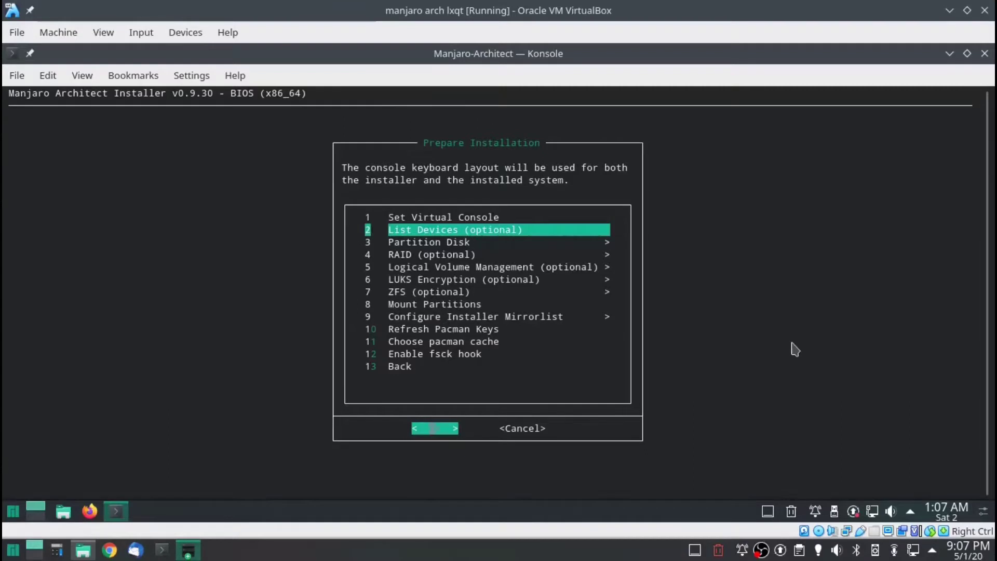
# Step: Auto-partition the 50G /dev/sda into 512M and 49.5G partitions, then start mounting
pyautogui.press('Down')
pyautogui.press('Return')
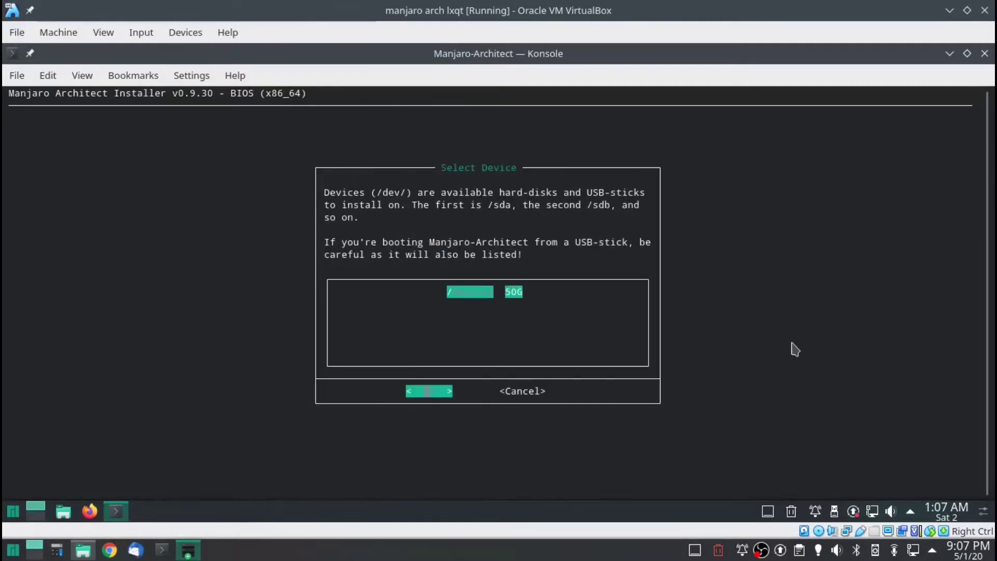
pyautogui.press('Return')
pyautogui.press('Down')
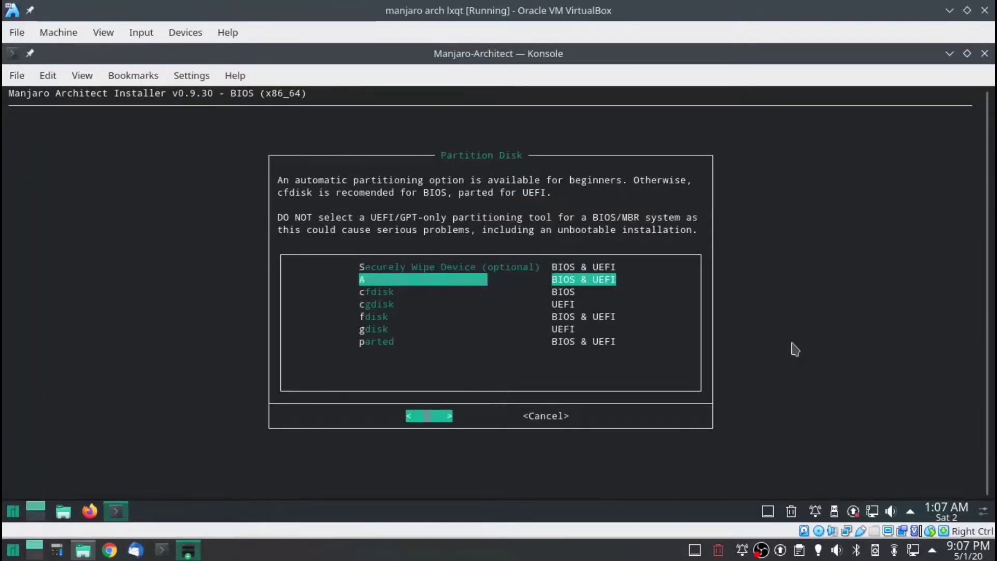
pyautogui.press('Return')
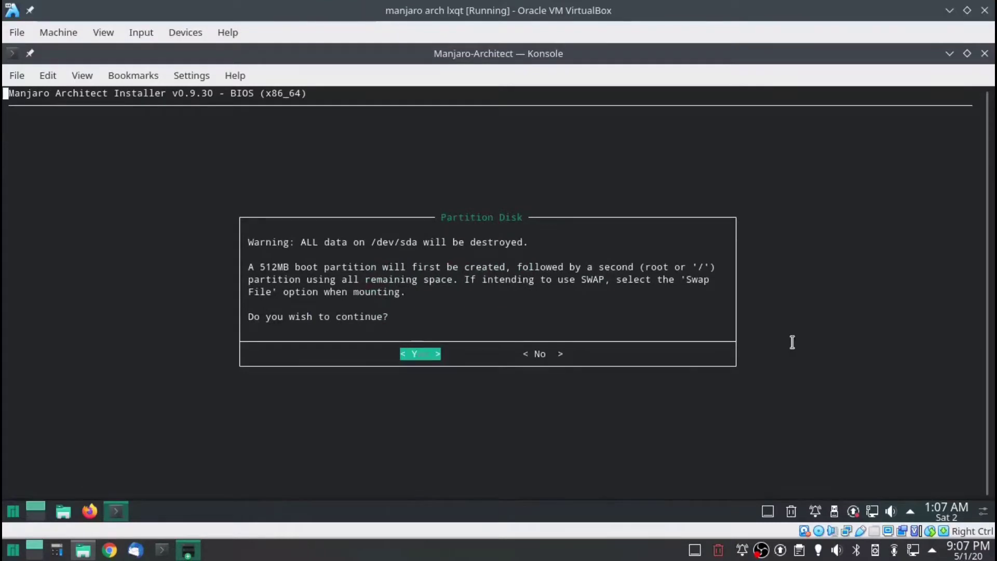
pyautogui.press('Return')
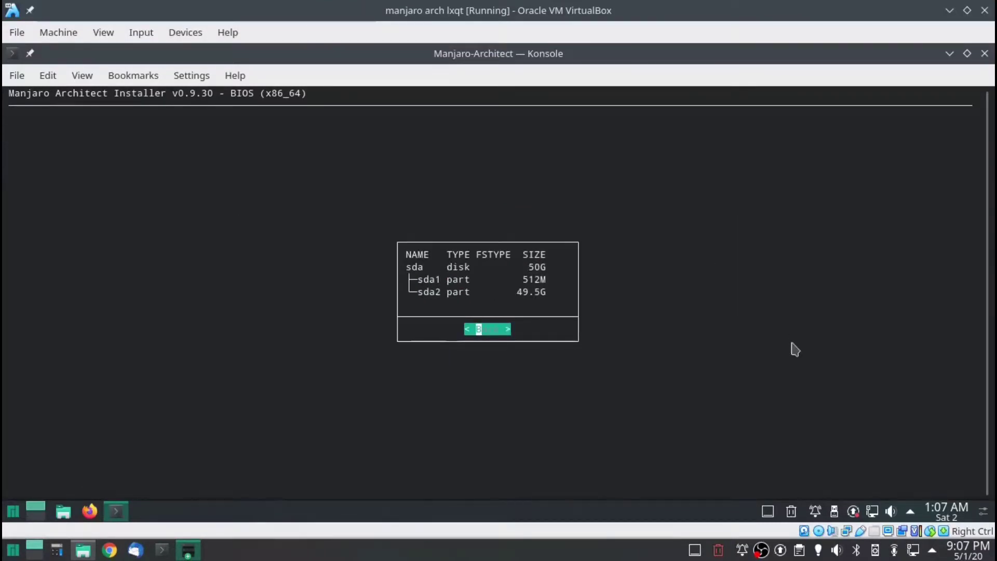
pyautogui.press('Return')
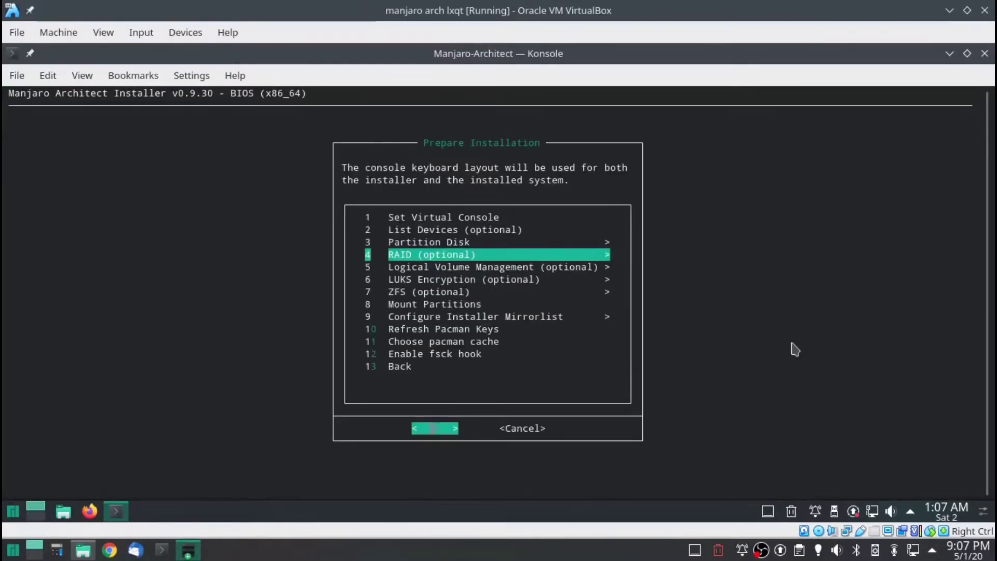
pyautogui.press('Down')
pyautogui.press('Down')
pyautogui.press('Down')
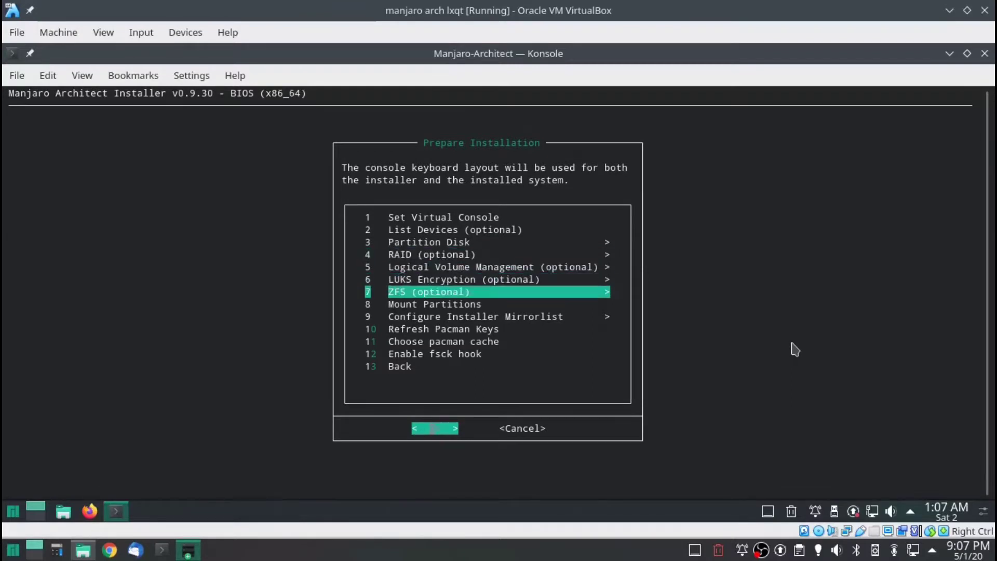
pyautogui.press('Down')
pyautogui.press('Return')
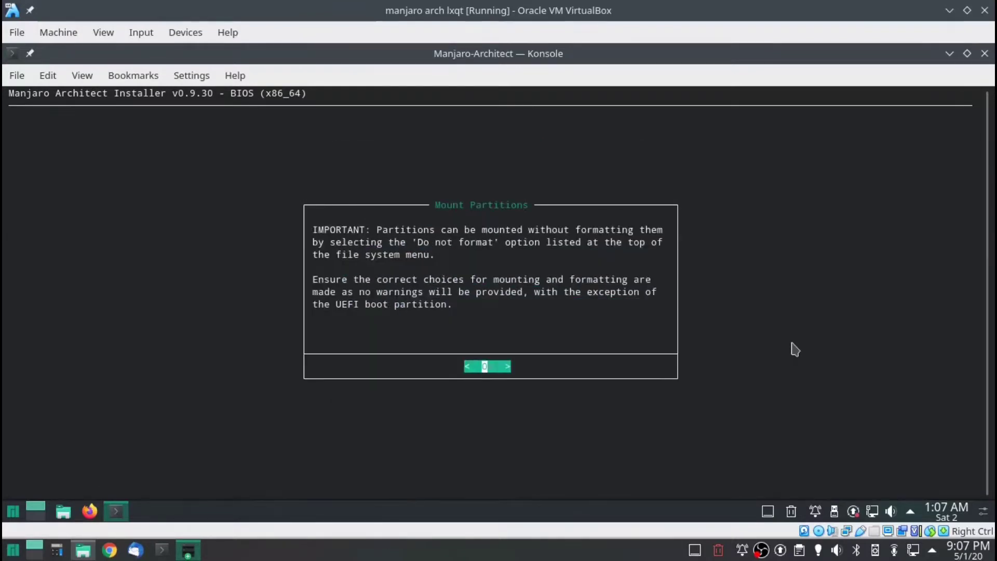
# Step: Format /dev/sda2 as ext4 and mount it as root with discard,noatime
pyautogui.press('Return')
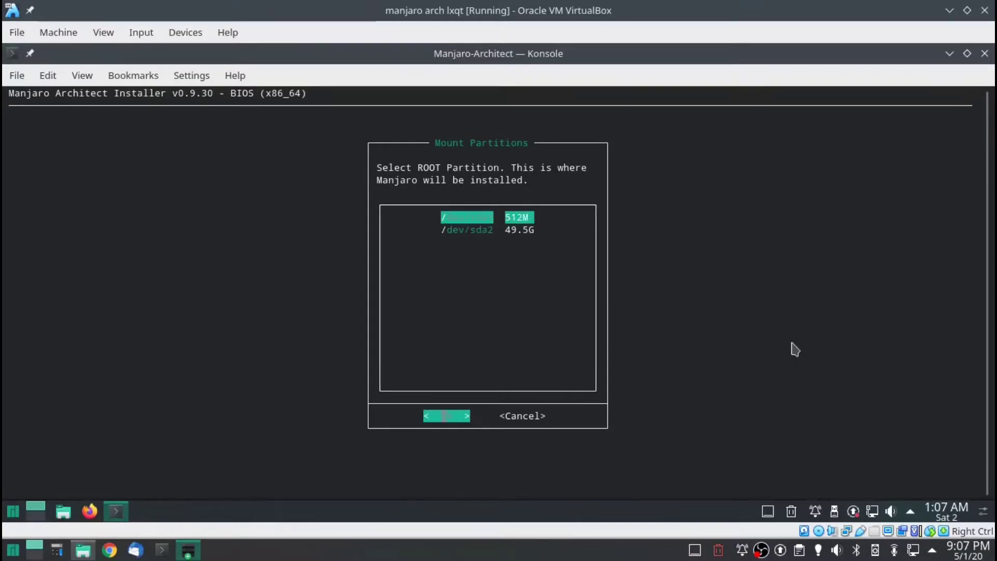
pyautogui.press('Down')
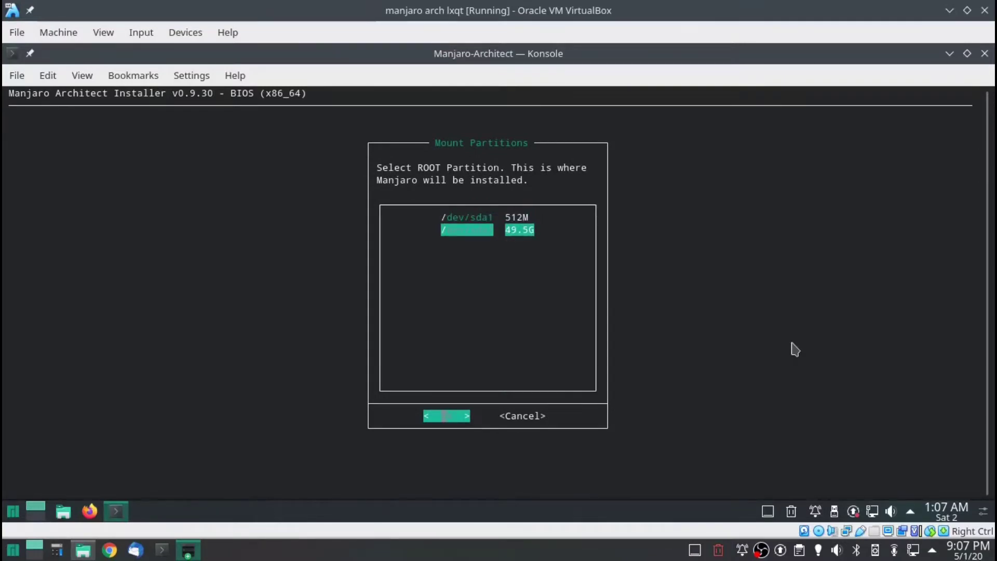
pyautogui.press('Return')
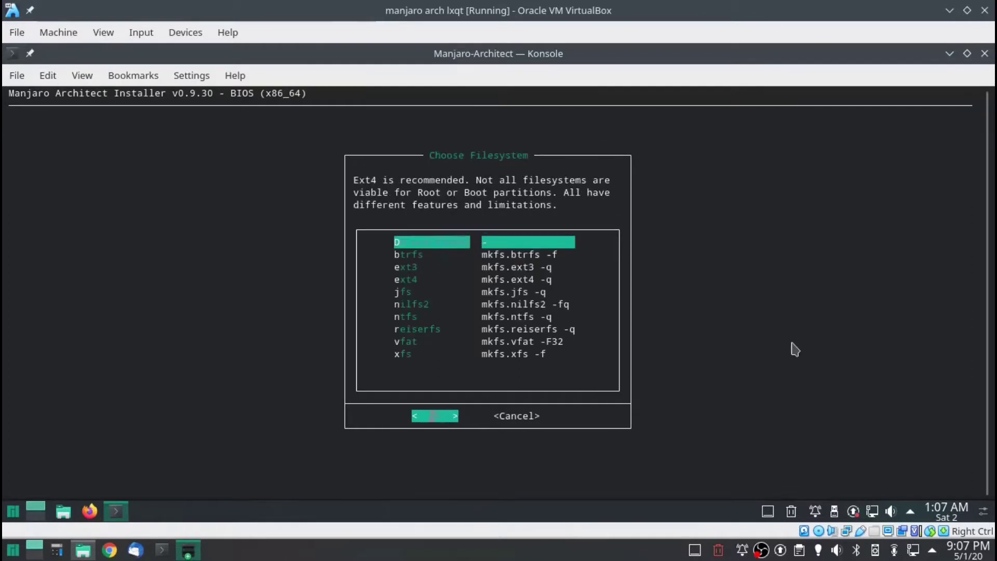
pyautogui.press('Down')
pyautogui.press('Down')
pyautogui.press('Down')
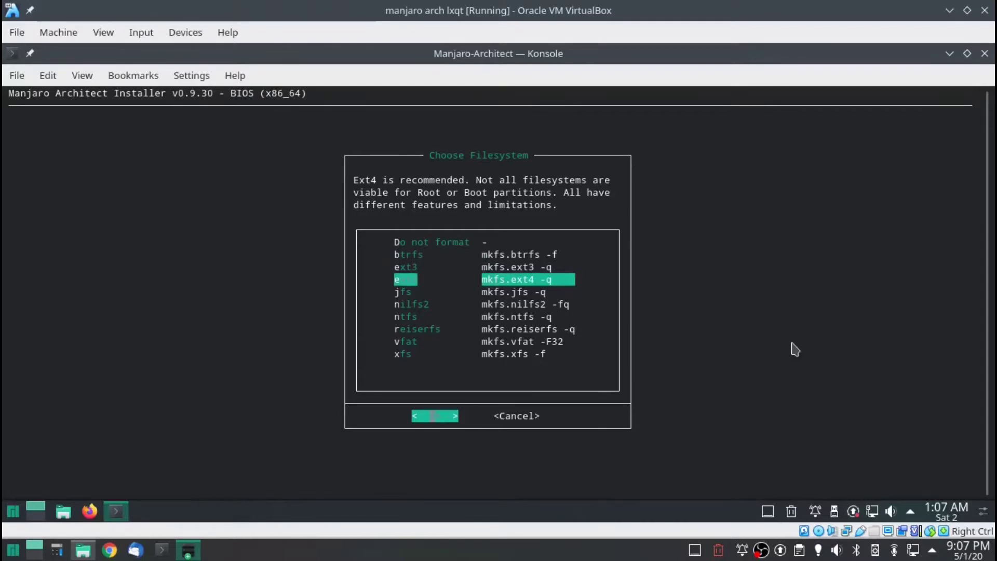
pyautogui.press('Return')
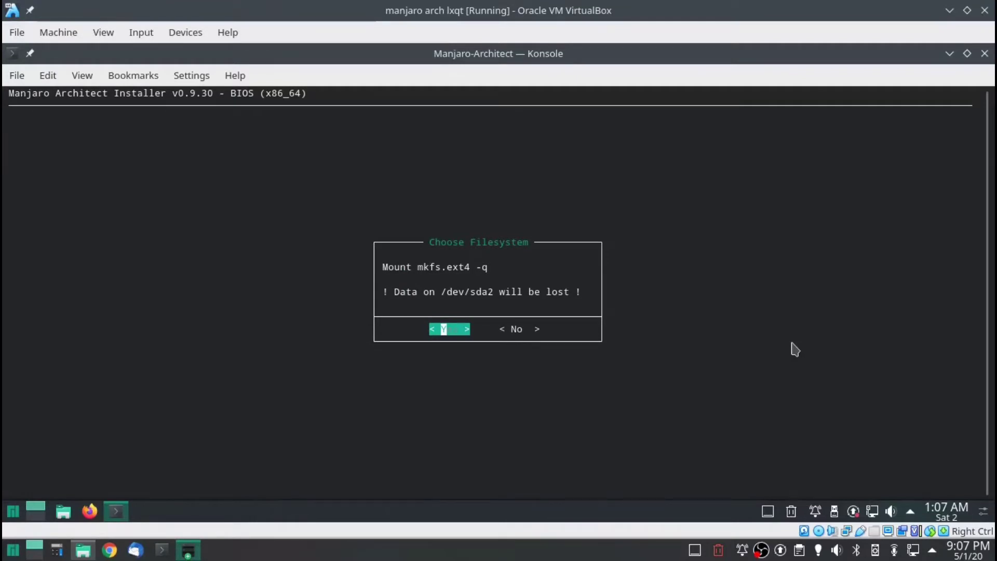
pyautogui.press('Return')
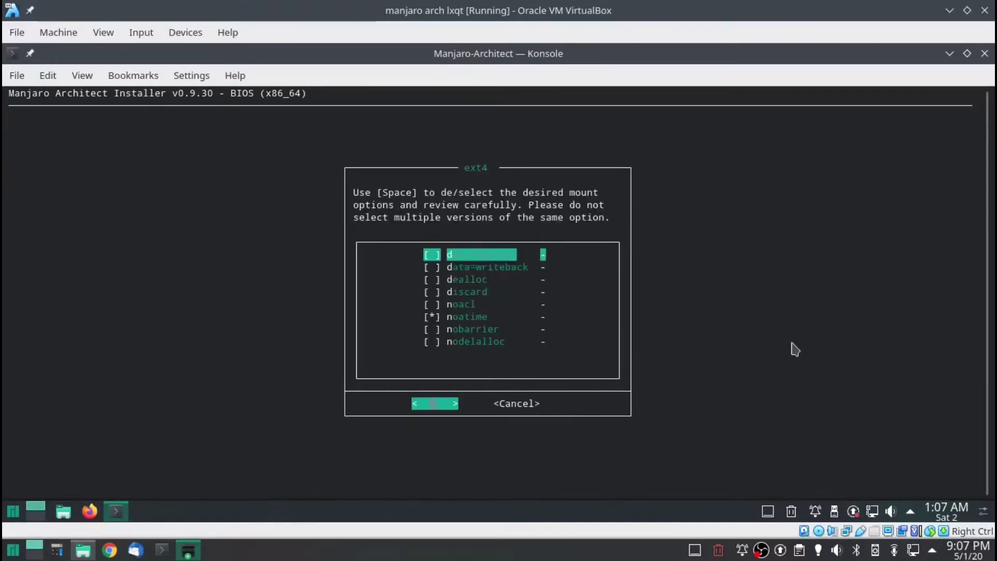
pyautogui.press('Down')
pyautogui.press('Down')
pyautogui.press('Down')
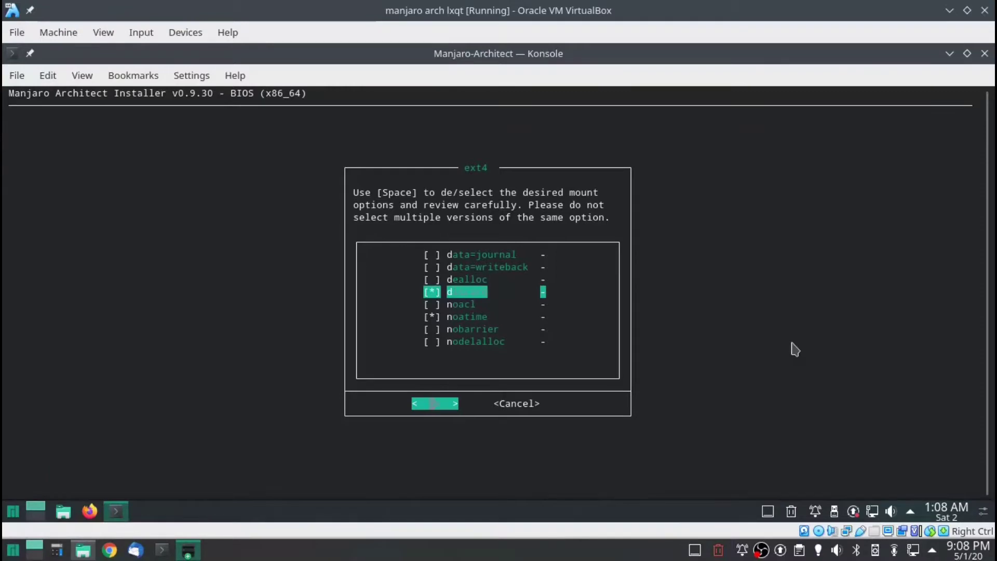
pyautogui.press('Return')
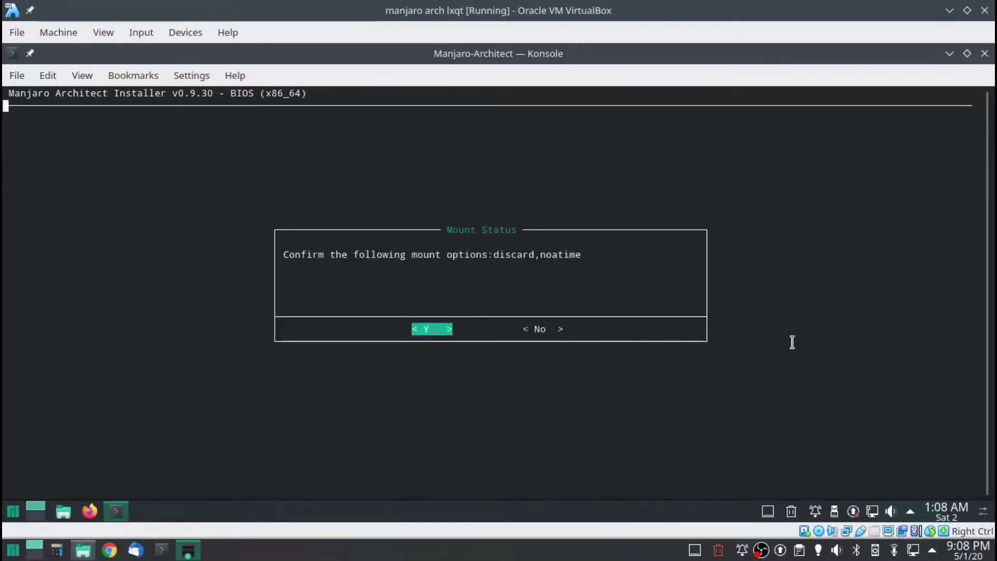
pyautogui.press('Return')
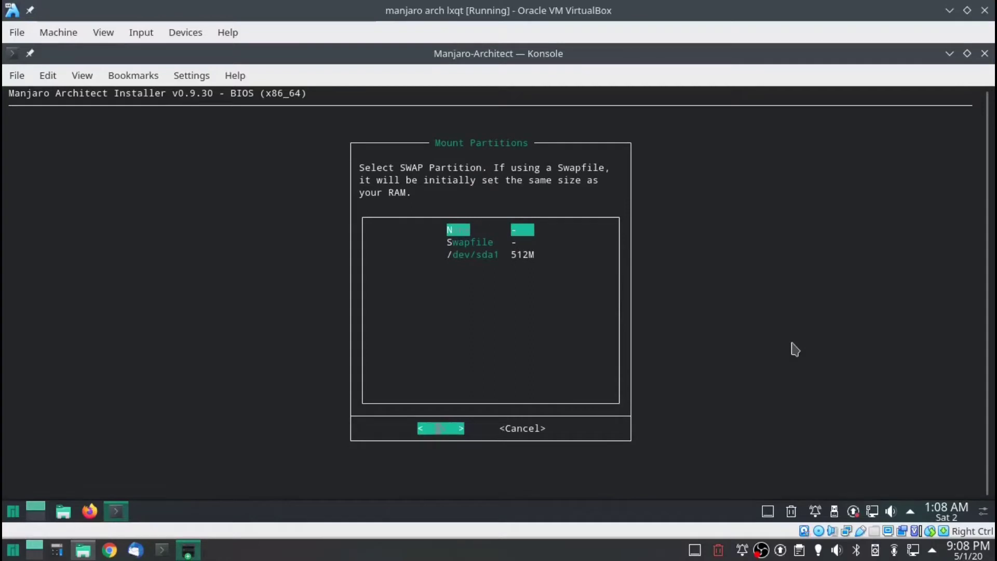
# Step: Add a 4G swapfile and finish mounting with no extra partitions
pyautogui.press('Down')
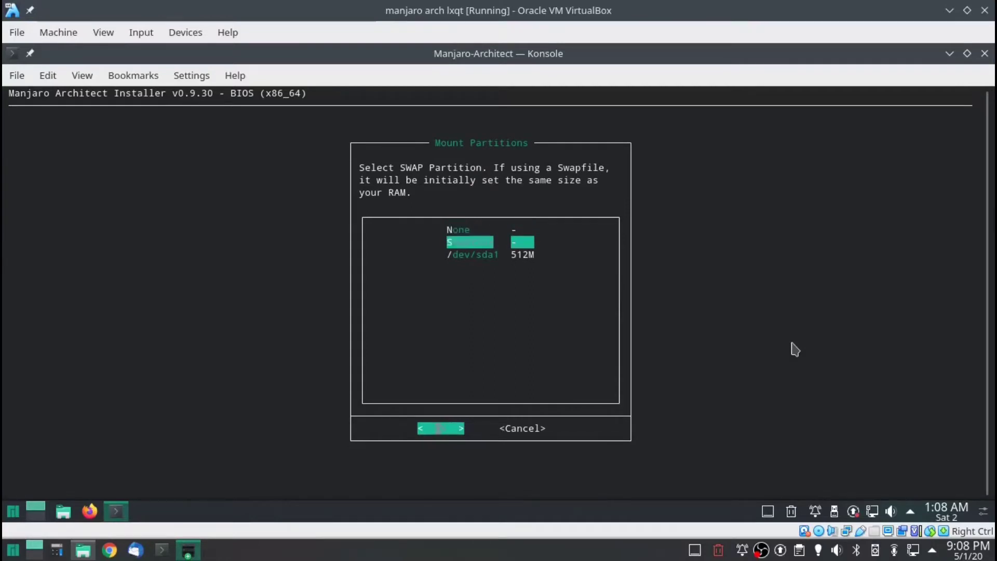
pyautogui.press('Return')
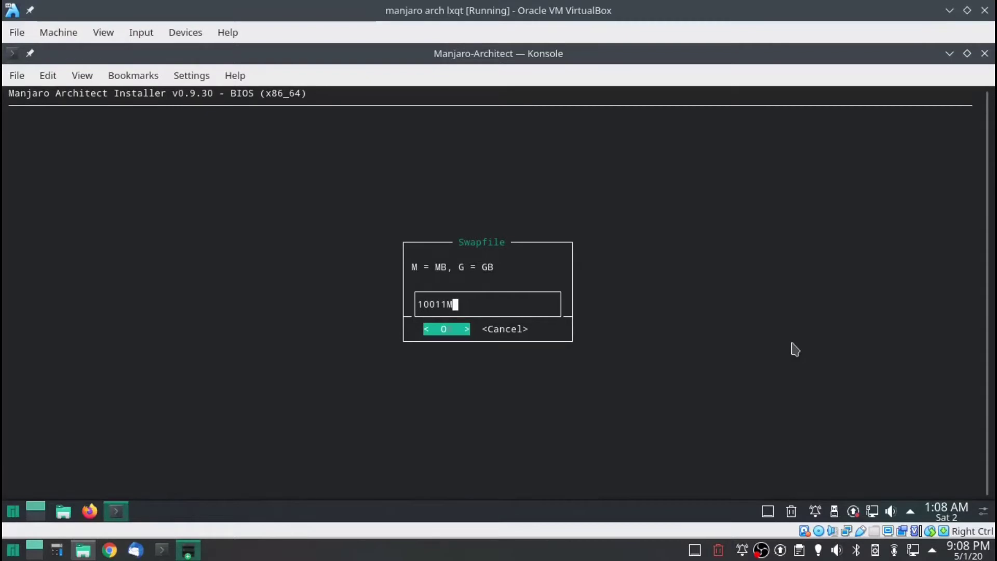
pyautogui.press('BackSpace')
pyautogui.press('BackSpace')
pyautogui.press('BackSpace')
pyautogui.press('BackSpace')
pyautogui.press('BackSpace')
pyautogui.press('BackSpace')
pyautogui.write('4G')
pyautogui.press('Return')
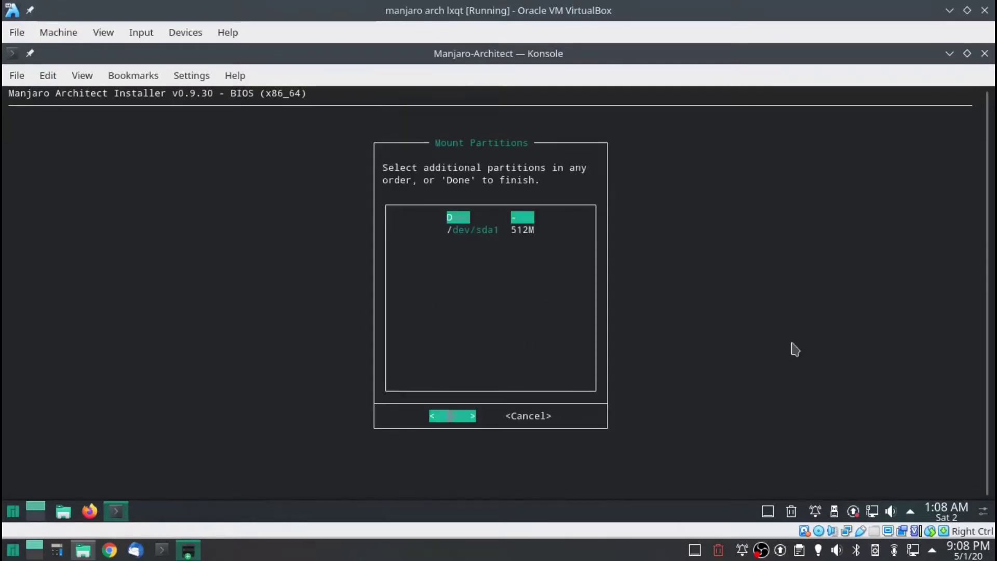
pyautogui.press('Return')
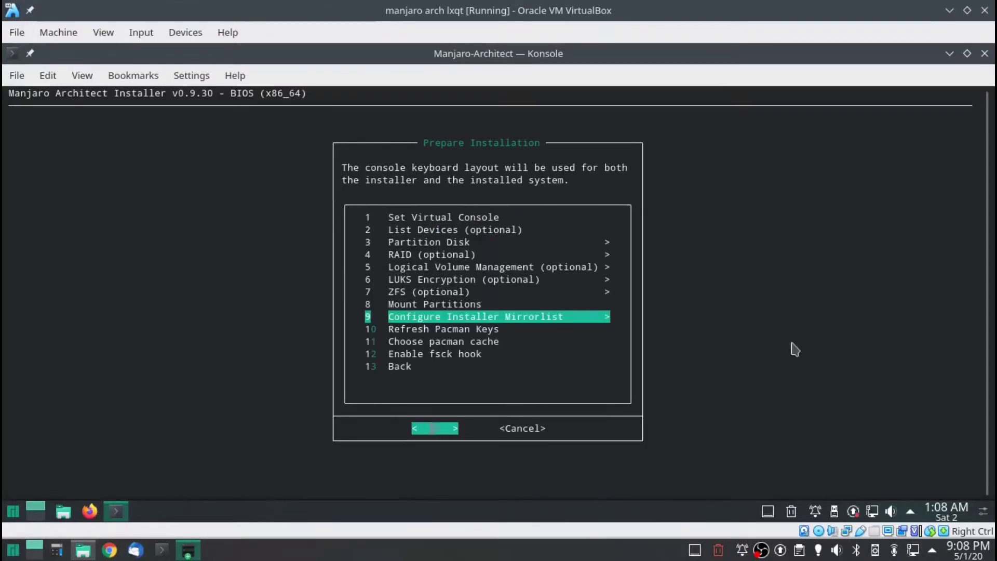
# Step: Rank the Manjaro mirrors by speed for the testing branch
pyautogui.press('Return')
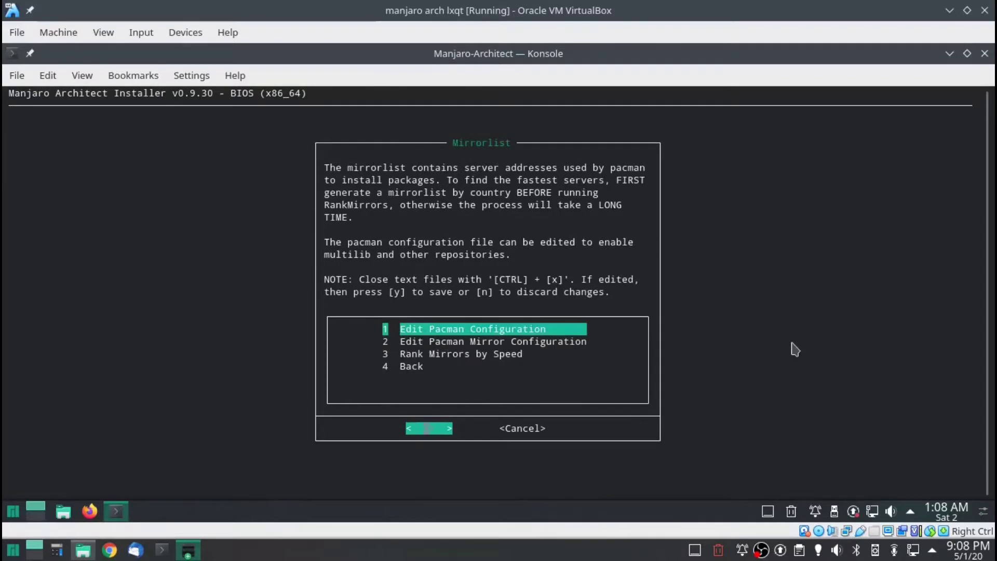
pyautogui.press('Down')
pyautogui.press('Down')
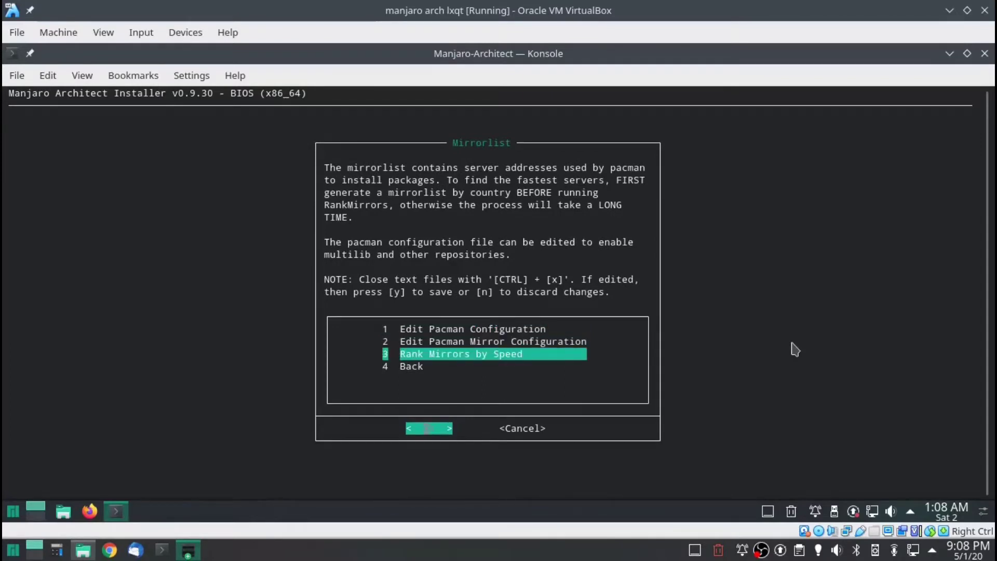
pyautogui.press('Return')
pyautogui.press('Down')
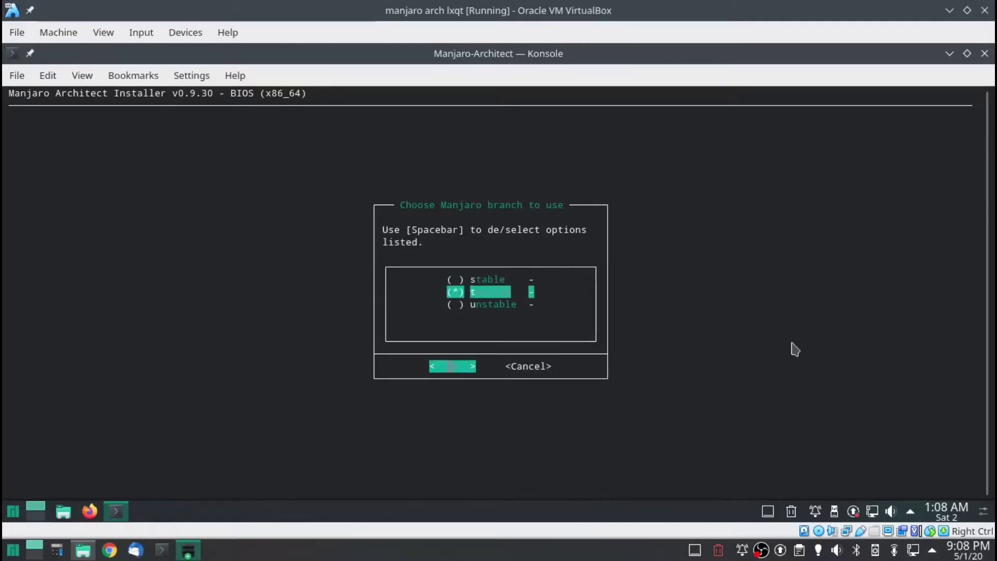
pyautogui.press('Return')
pyautogui.press('Return')
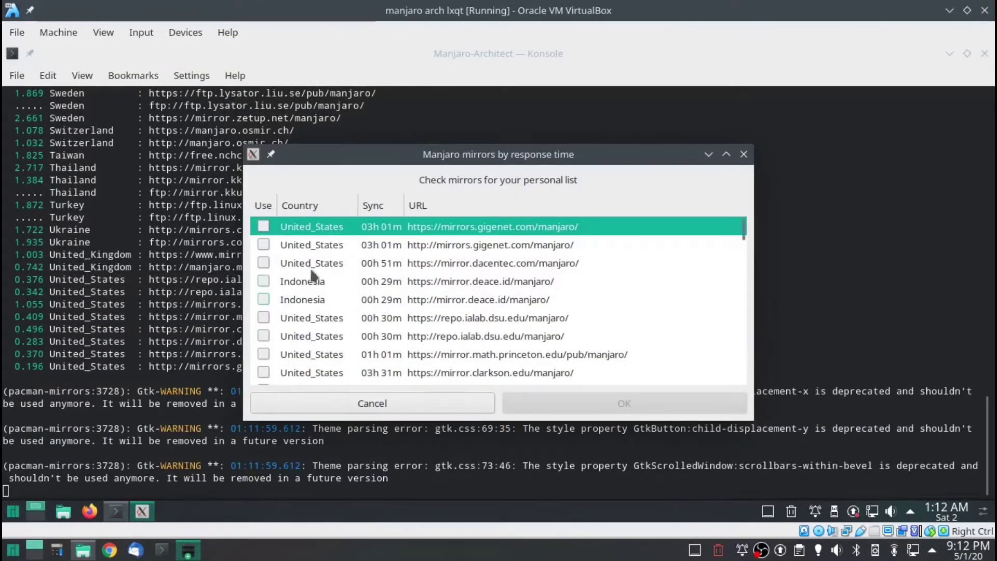
# Step: Save the six United States mirrors (gigenet, dacentec, repo.ialab, princeton) as the mirror list
pyautogui.click(264, 227)
pyautogui.click(263, 244)
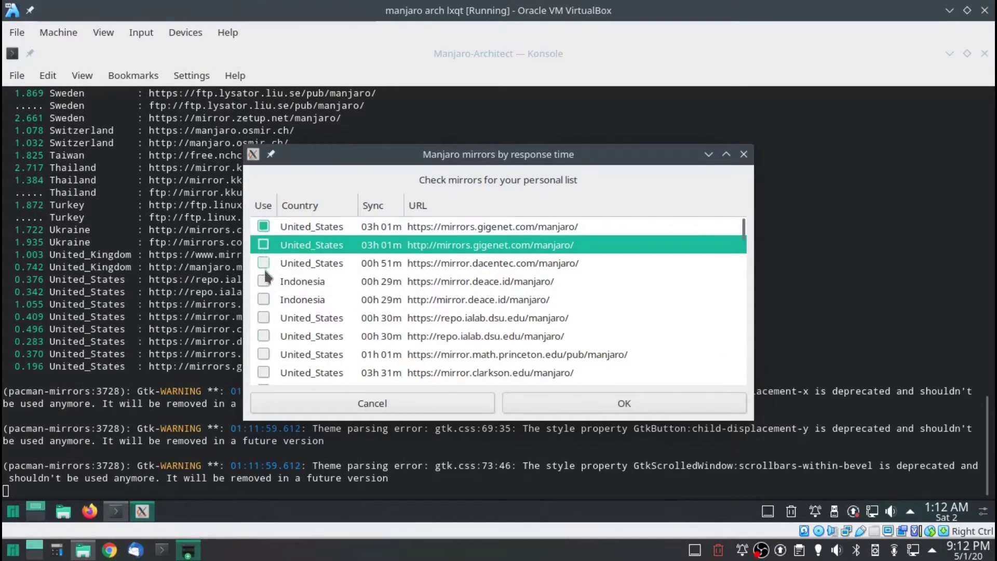
pyautogui.click(264, 263)
pyautogui.click(263, 318)
pyautogui.click(264, 336)
pyautogui.click(264, 354)
pyautogui.click(264, 373)
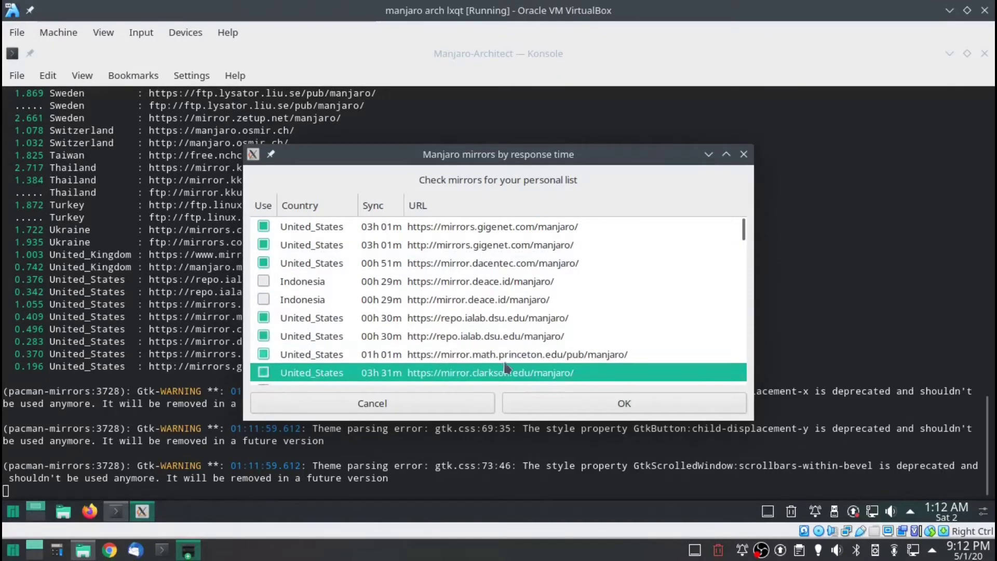
pyautogui.click(631, 397)
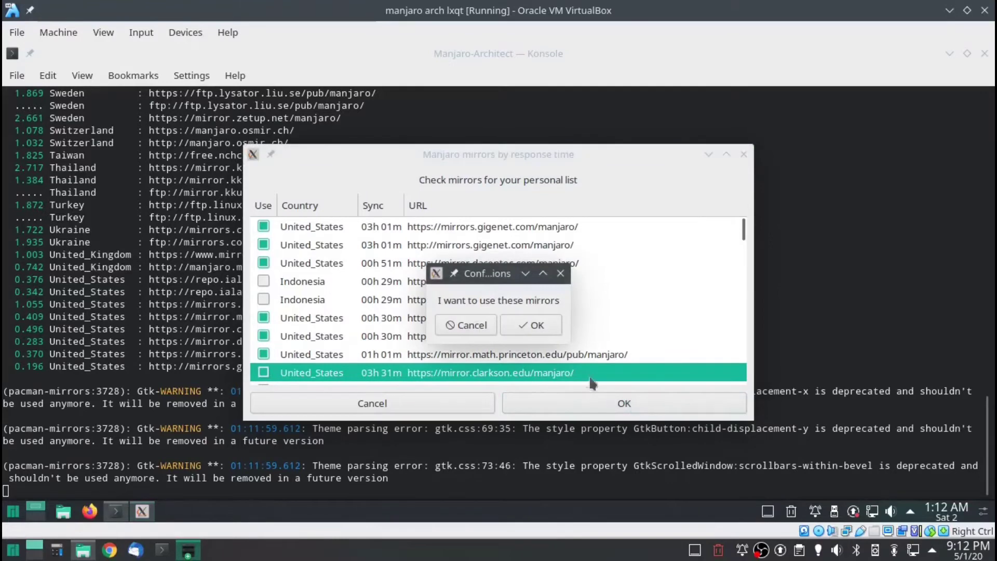
pyautogui.click(536, 325)
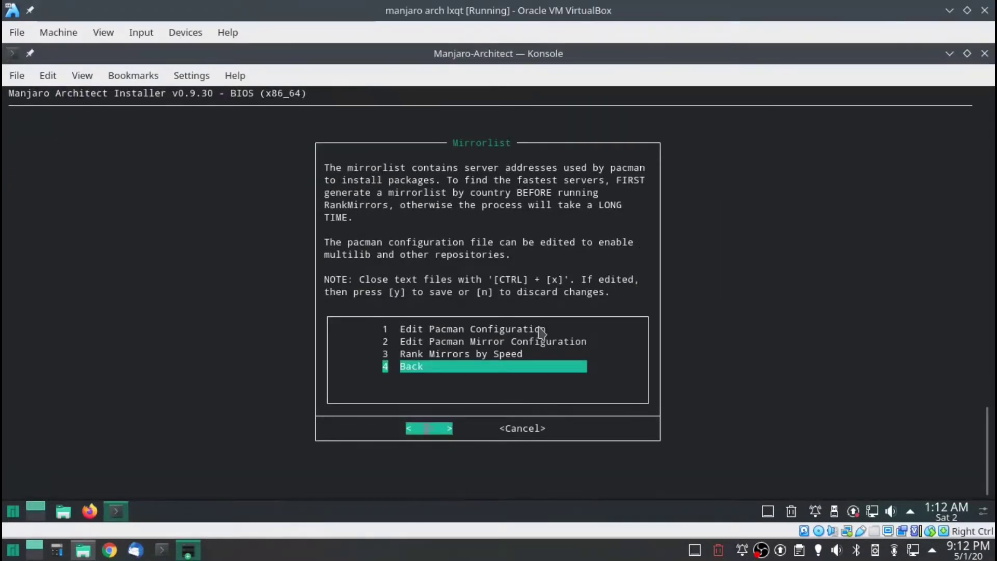
# Step: Refresh the pacman keys and enable the fsck hook
pyautogui.press('Return')
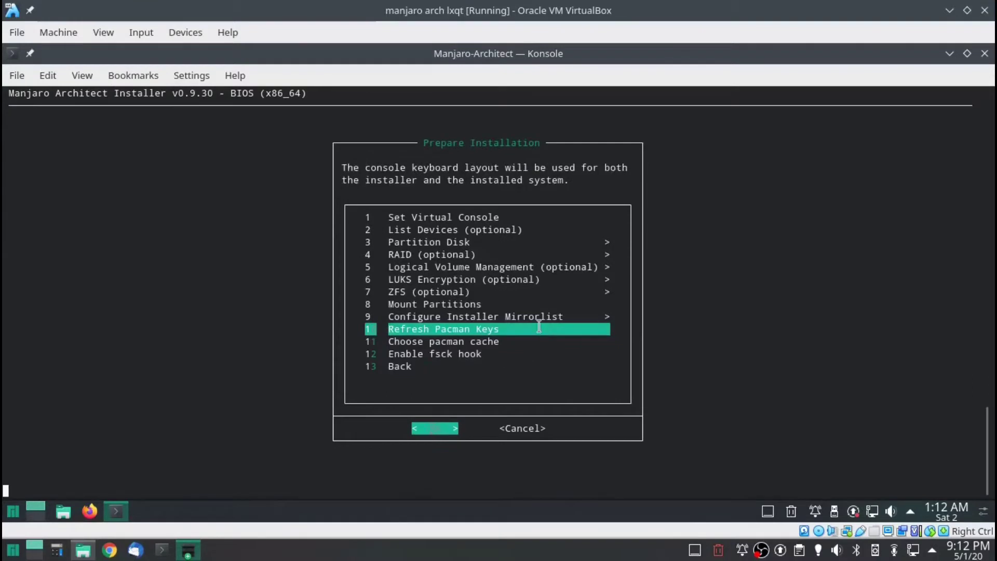
pyautogui.press('Return')
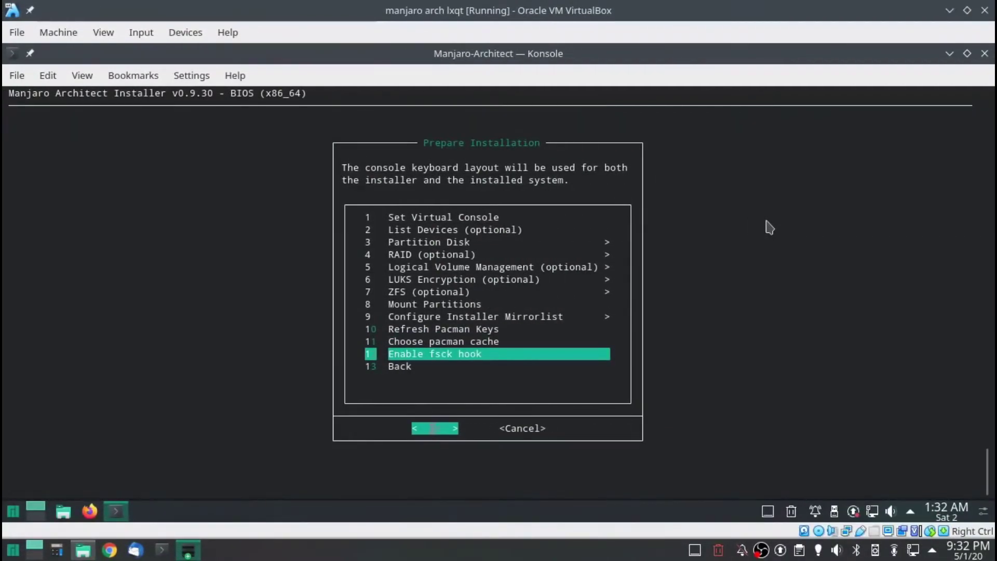
pyautogui.press('Return')
pyautogui.press('Return')
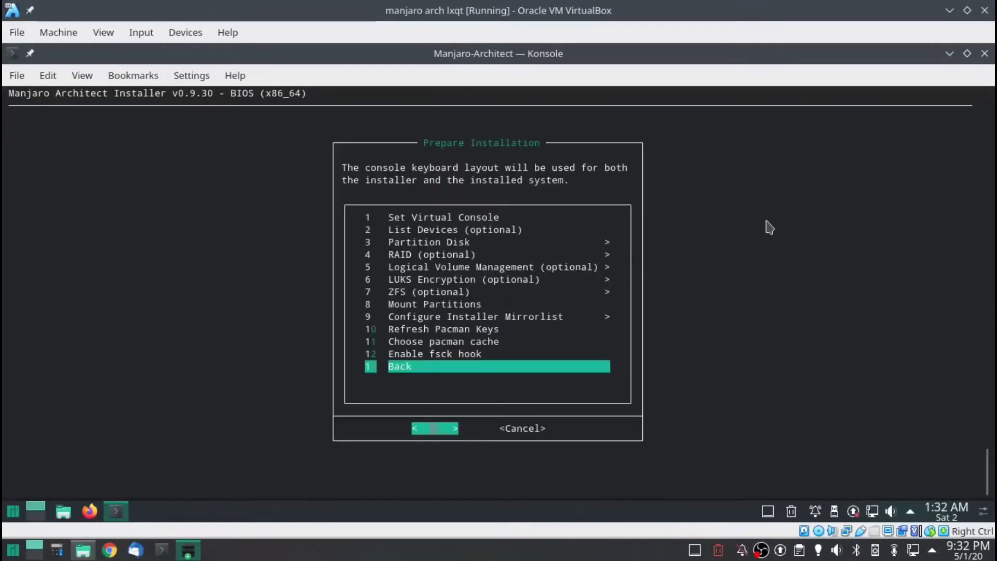
pyautogui.press('Return')
pyautogui.press('Return')
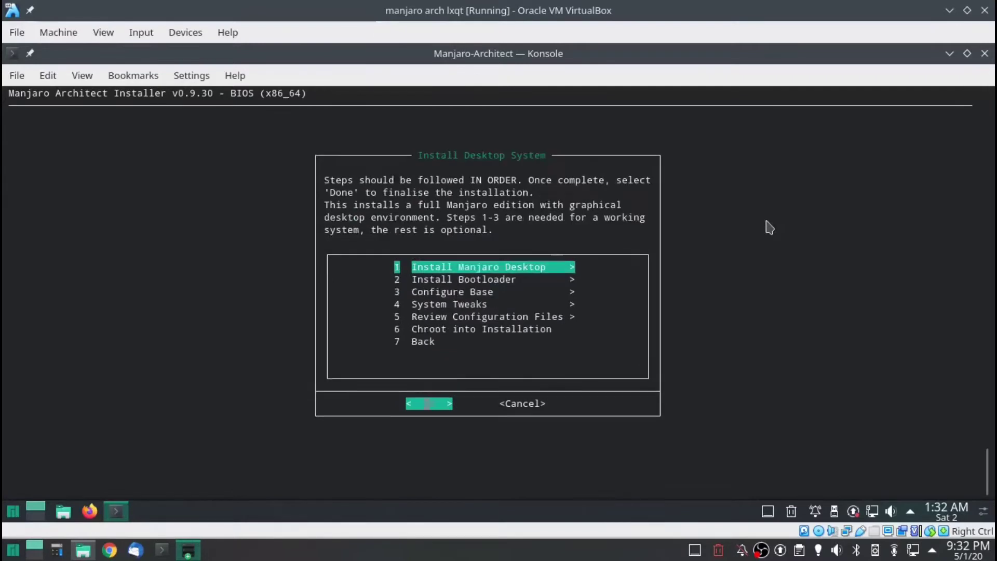
pyautogui.press('Return')
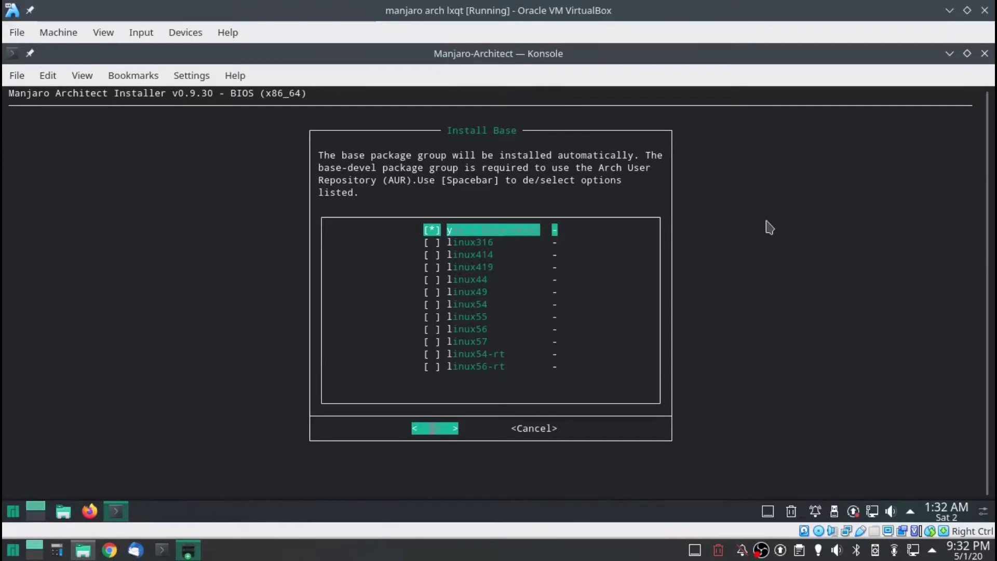
# Step: Install the base with yay + base-devel and the linux56 kernel
pyautogui.press('Down')
pyautogui.press('Down')
pyautogui.press('Down')
pyautogui.press('Down')
pyautogui.press('Down')
pyautogui.press('Down')
pyautogui.press('Down')
pyautogui.press('Down')
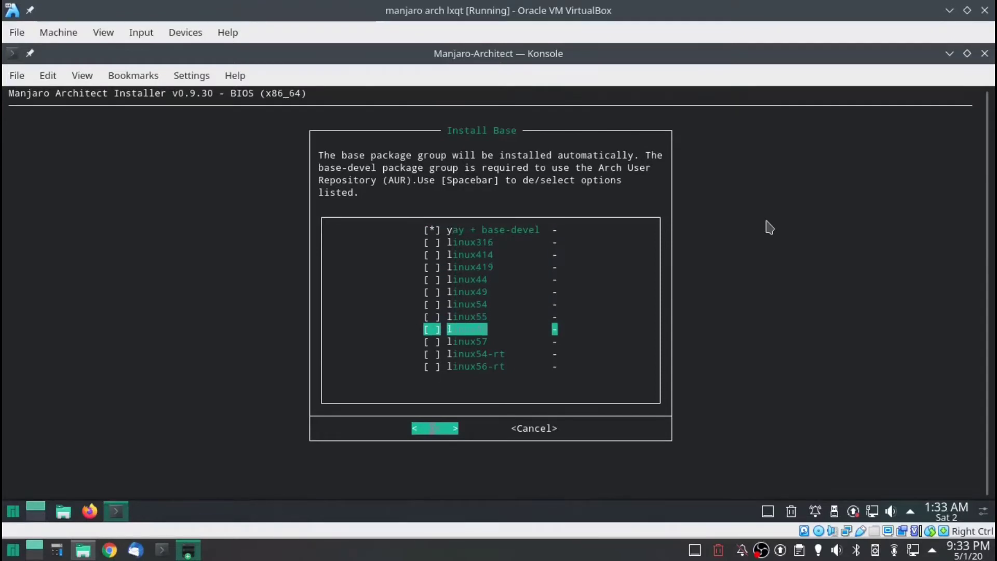
pyautogui.press('Down')
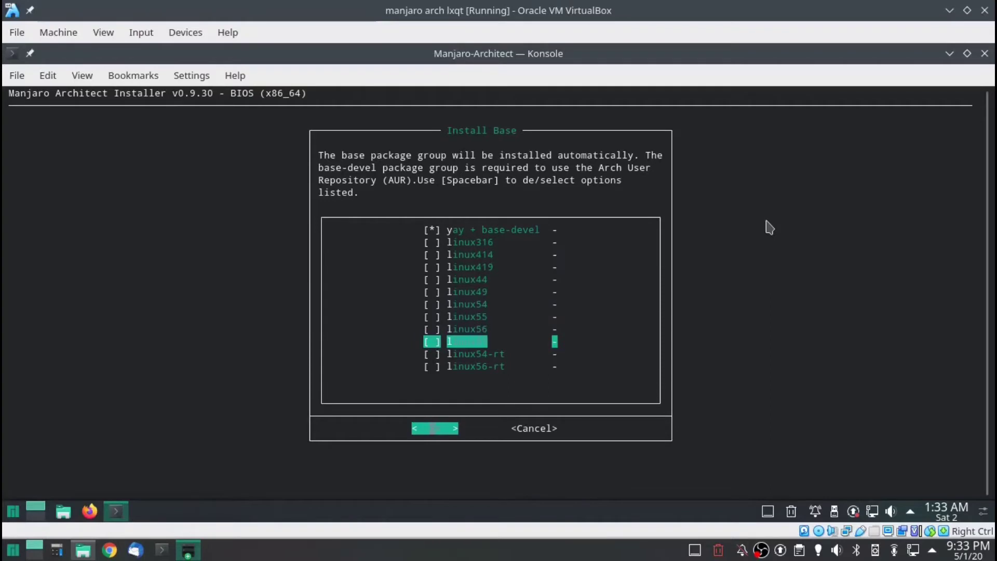
pyautogui.press('Up')
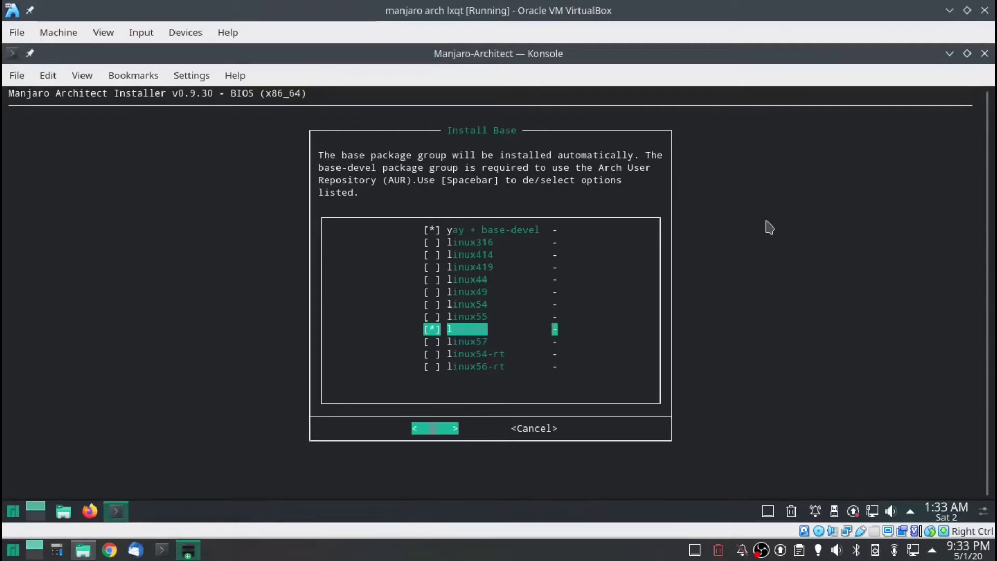
pyautogui.press('Return')
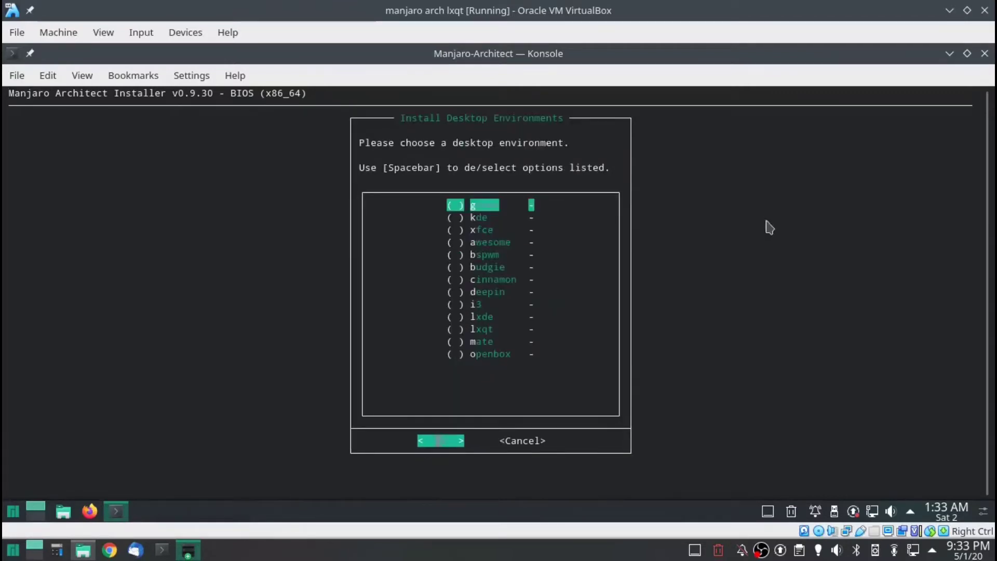
# Step: Choose lxqt as the desktop environment and decline extra packages
pyautogui.press('Down')
pyautogui.press('Down')
pyautogui.press('Down')
pyautogui.press('Down')
pyautogui.press('Down')
pyautogui.press('Down')
pyautogui.press('Down')
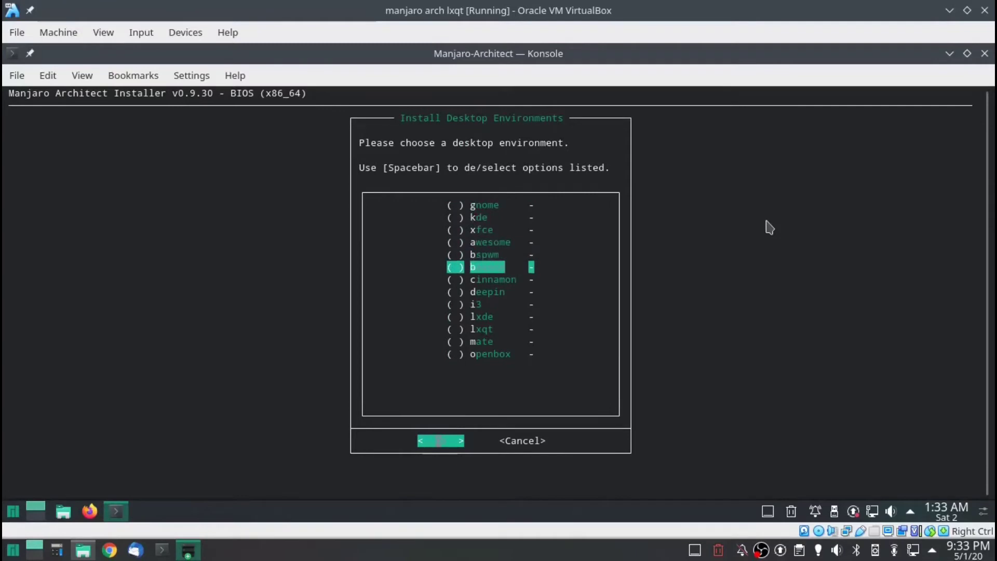
pyautogui.press('Down')
pyautogui.press('Down')
pyautogui.press('Down')
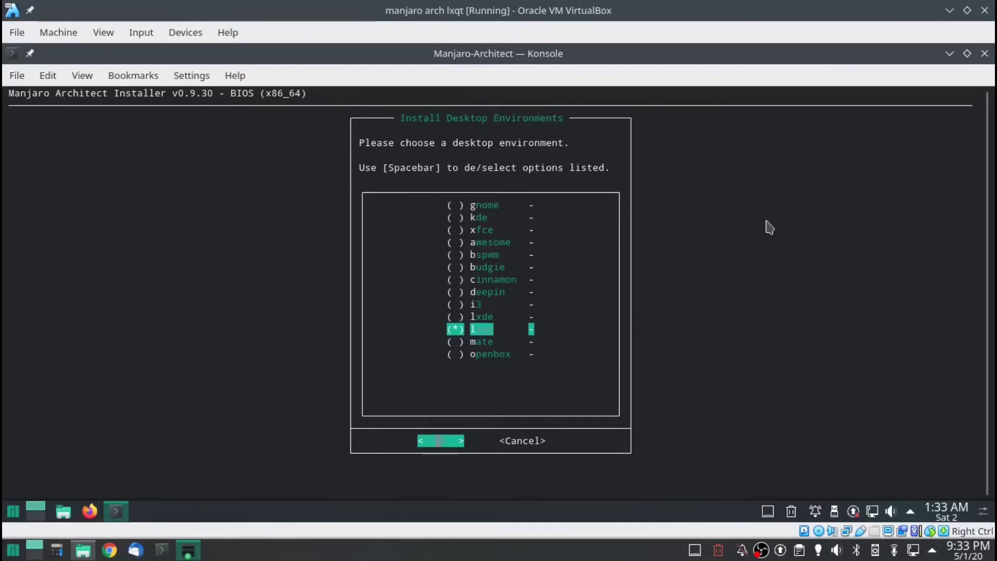
pyautogui.press('Return')
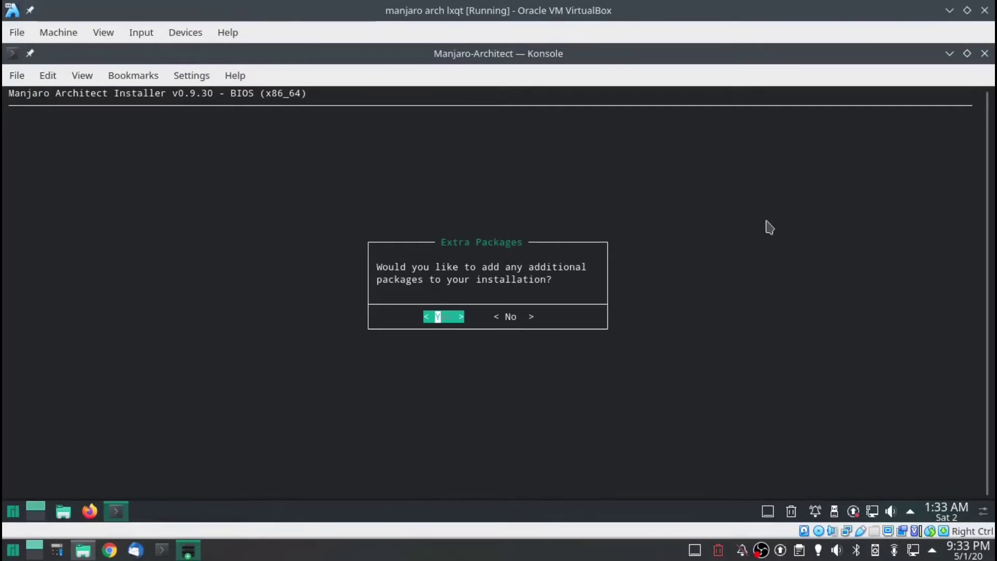
pyautogui.press('Right')
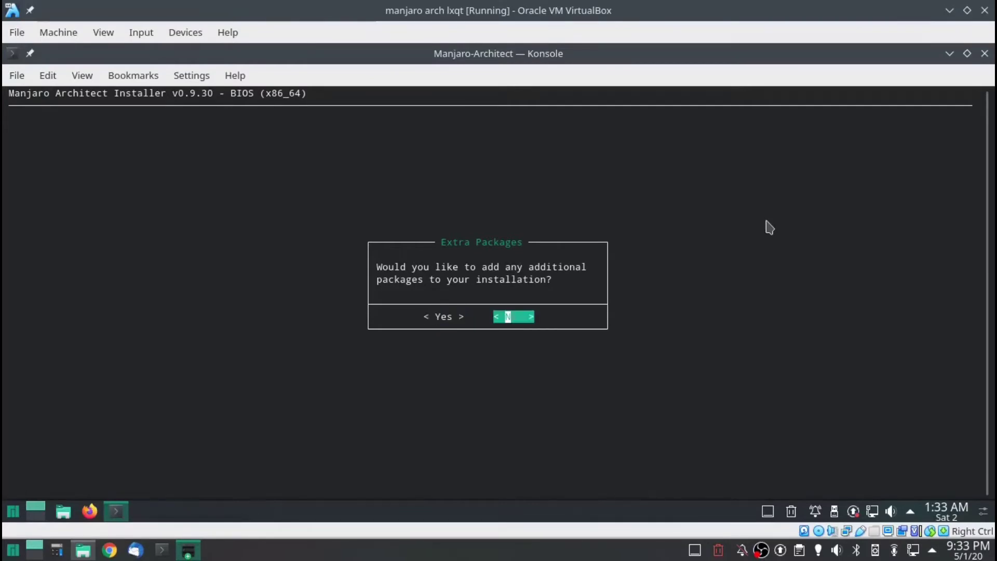
pyautogui.press('Return')
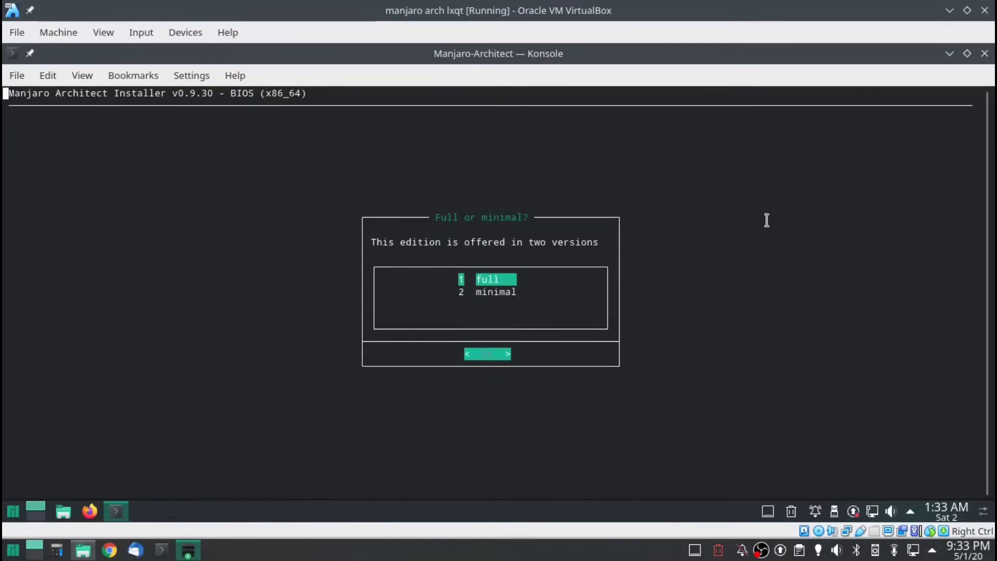
# Step: Install the full LXQt edition (1136.27 MiB of packages)
pyautogui.press('Return')
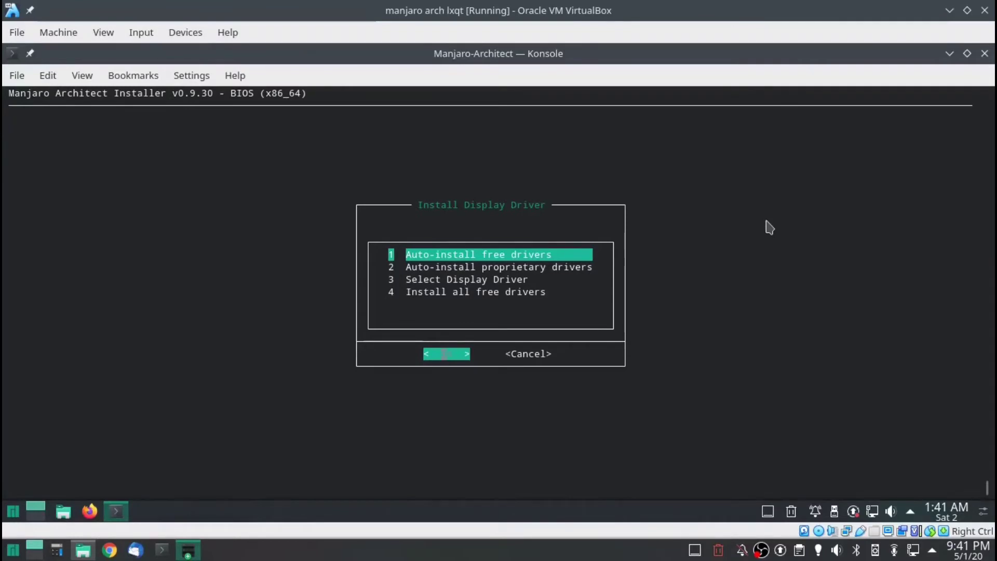
# Step: Auto-install the free display drivers so video-virtualmachine is installed, then continue
pyautogui.press('Down')
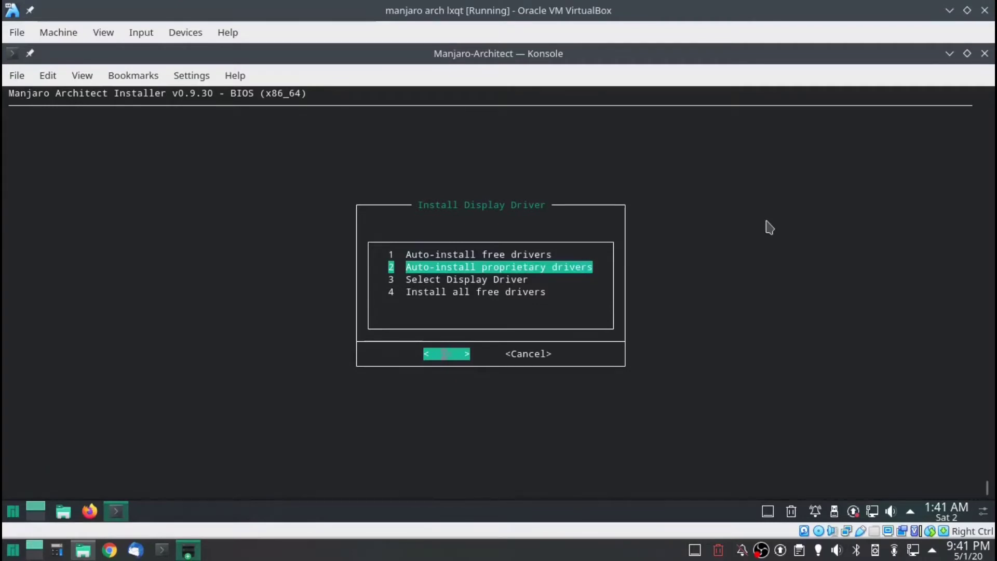
pyautogui.press('Down')
pyautogui.press('Down')
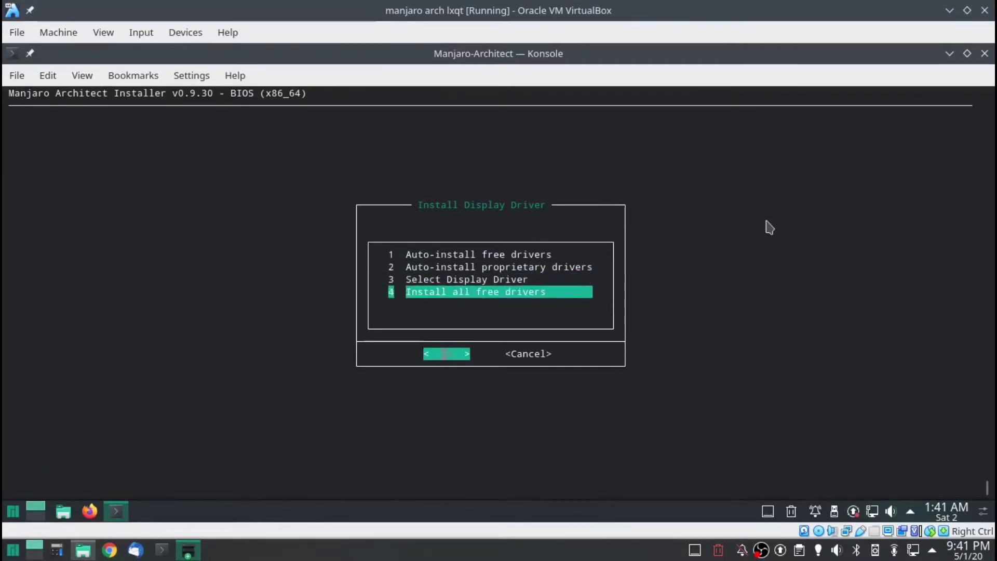
pyautogui.press('Up')
pyautogui.press('Down')
pyautogui.press('Up')
pyautogui.press('Up')
pyautogui.press('Up')
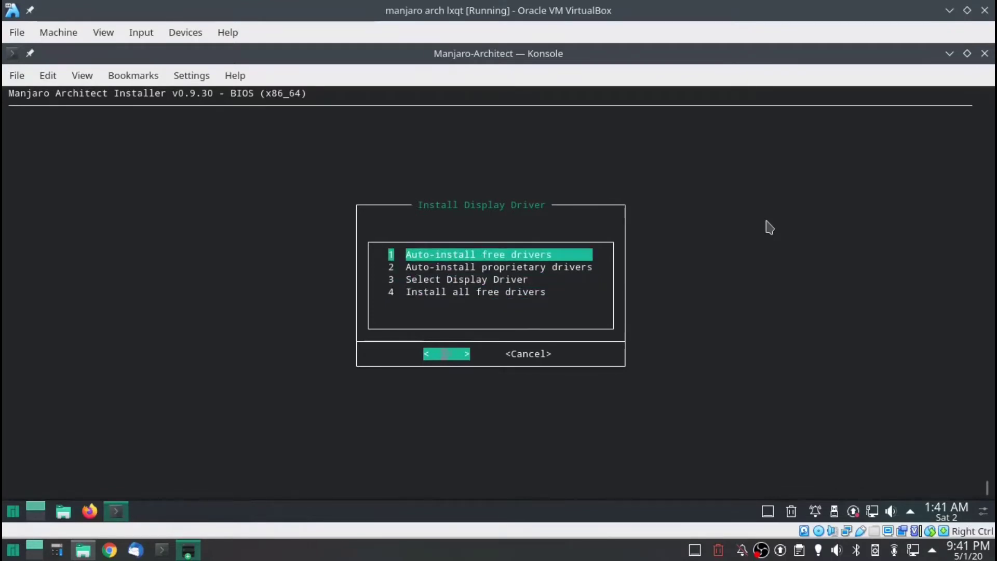
pyautogui.press('Down')
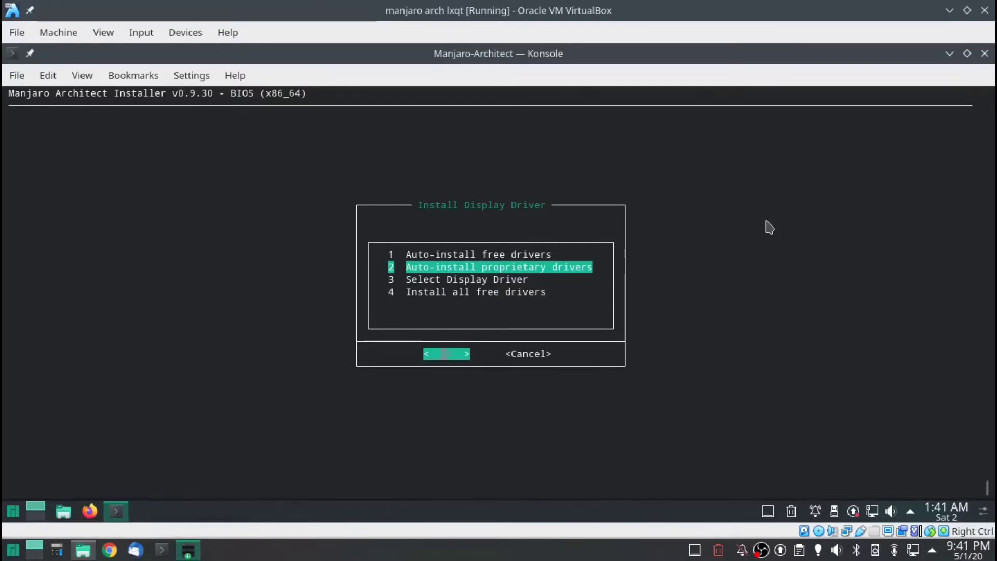
pyautogui.press('Down')
pyautogui.press('Down')
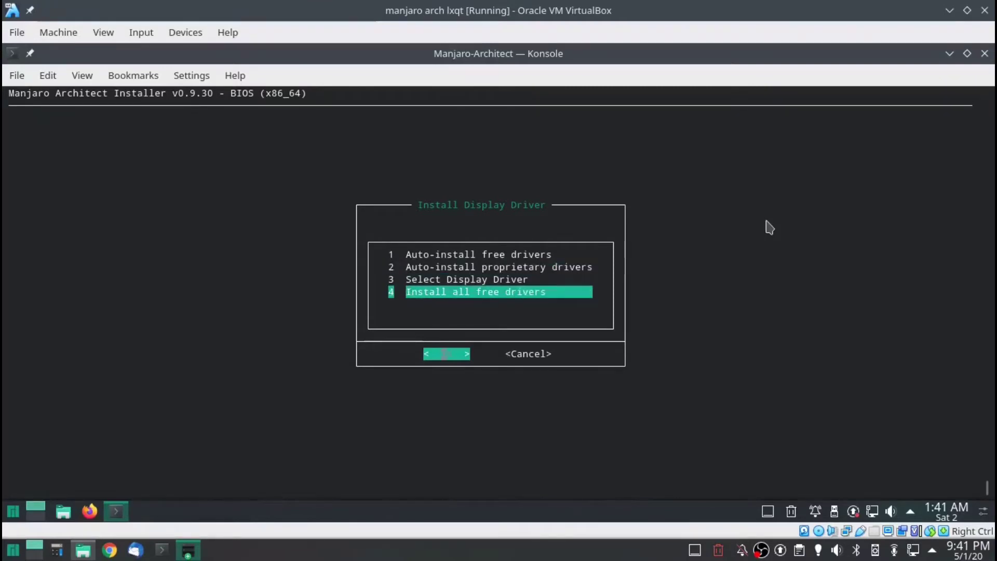
pyautogui.press('Up')
pyautogui.press('Up')
pyautogui.press('Up')
pyautogui.press('Return')
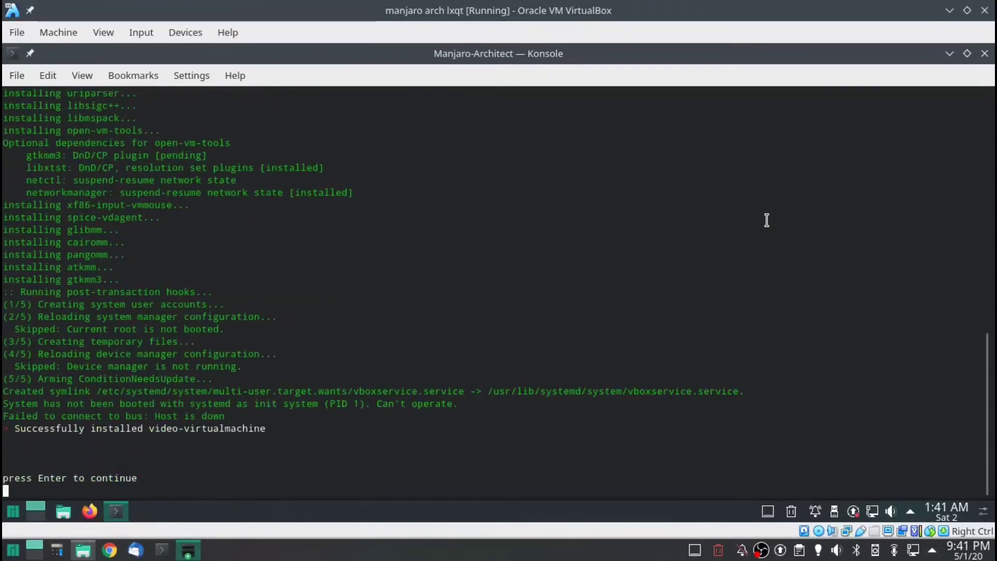
pyautogui.press('Return')
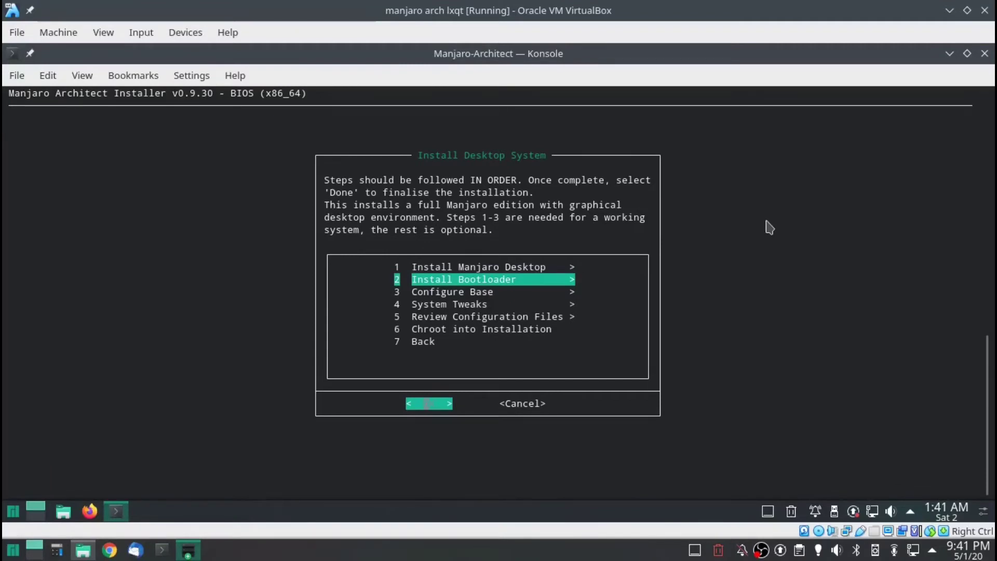
# Step: Install plain grub (without os-prober) as the bootloader on the 50G disk
pyautogui.press('Return')
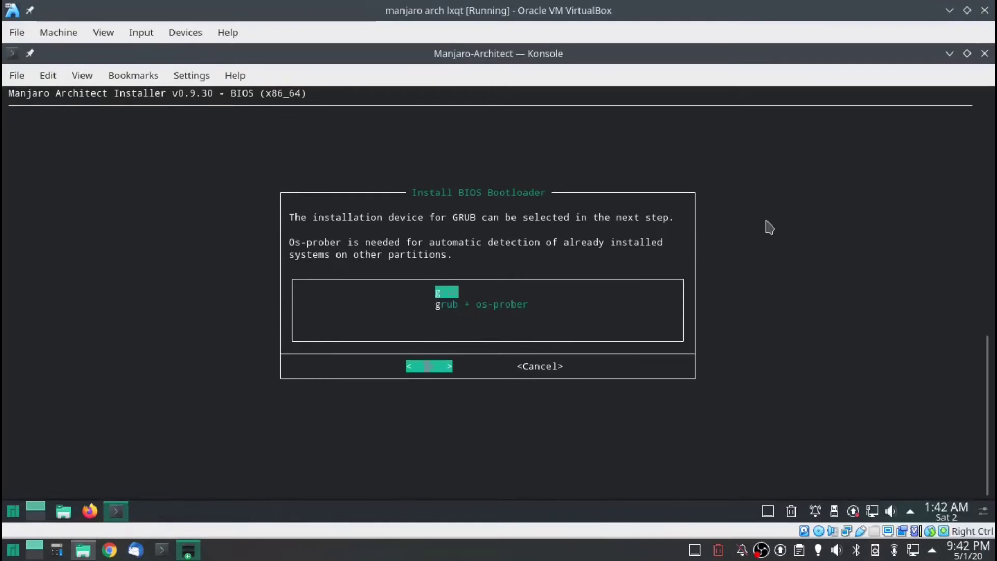
pyautogui.press('Down')
pyautogui.press('Up')
pyautogui.press('Return')
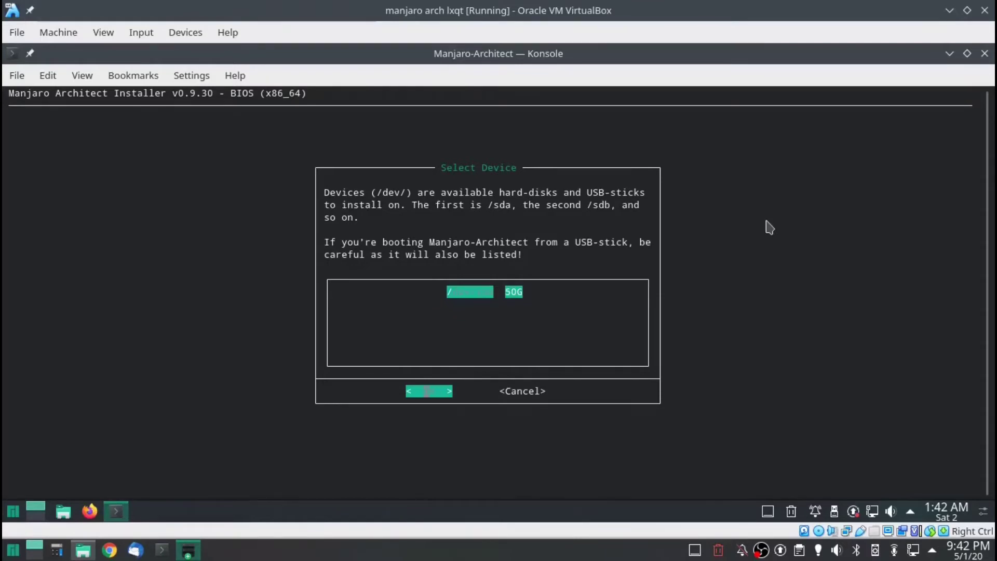
pyautogui.press('Return')
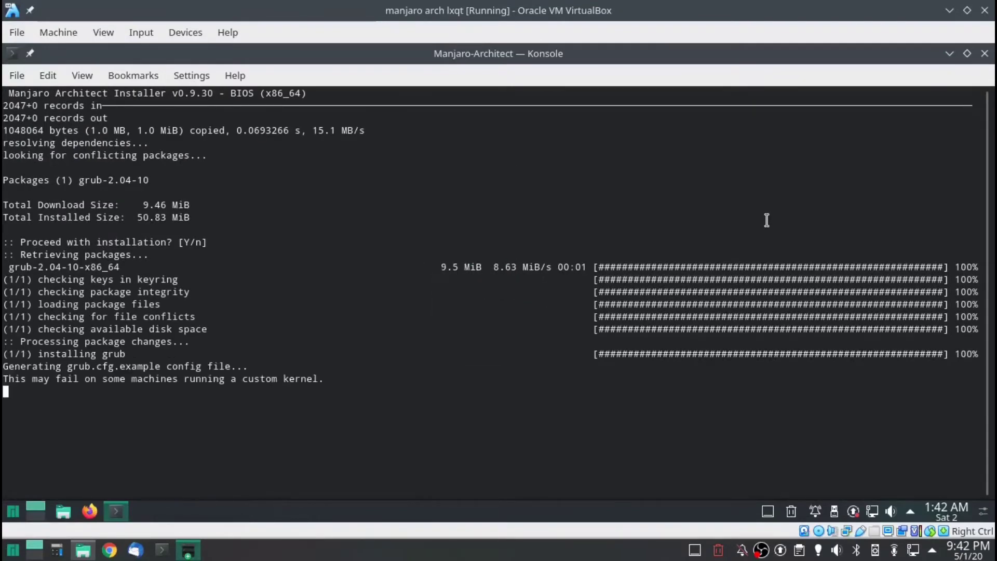
pyautogui.press('Return')
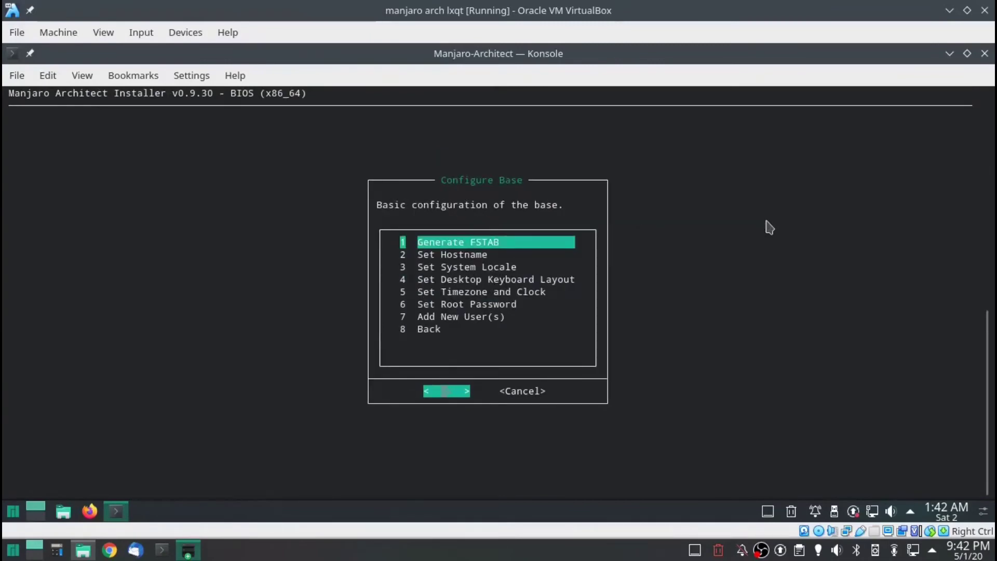
# Step: Generate the FSTAB using device UUIDs and set the hostname to manjaro-lxqt
pyautogui.press('Return')
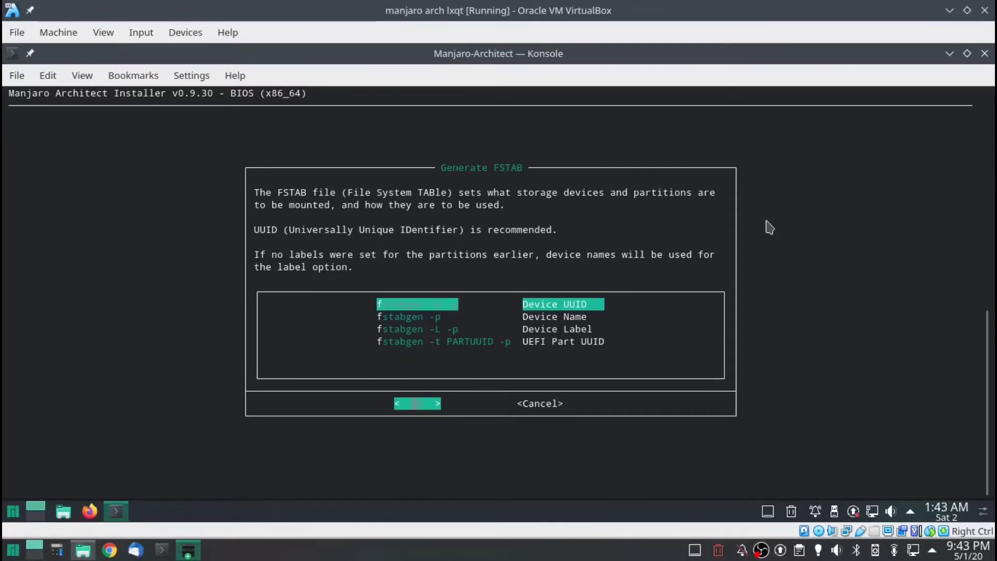
pyautogui.press('Return')
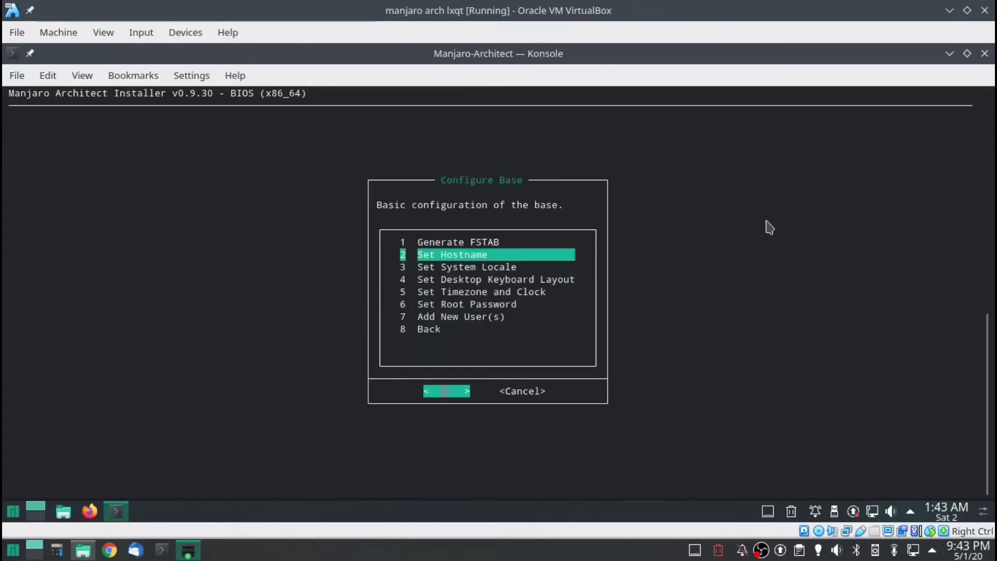
pyautogui.press('Return')
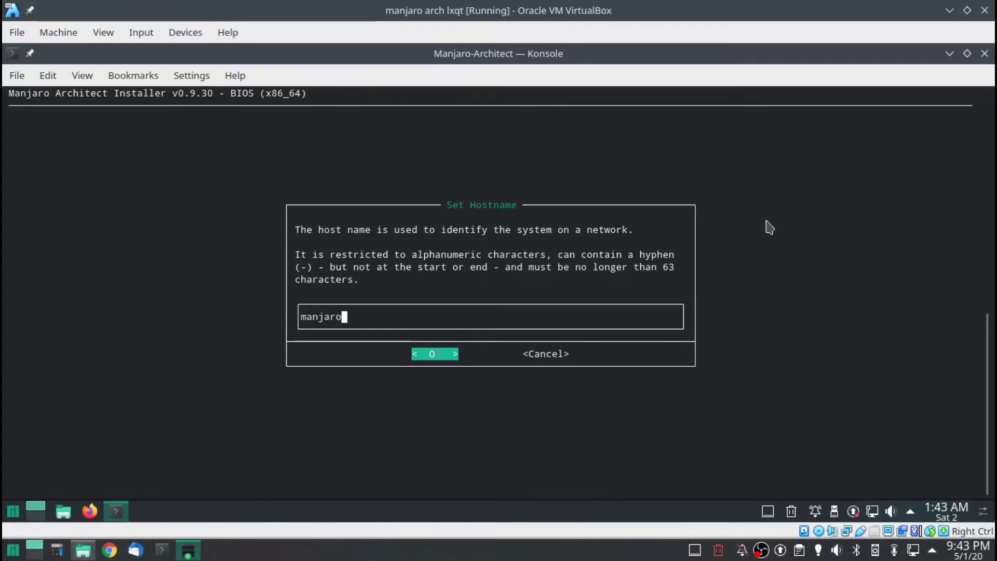
pyautogui.write('-lxqt')
pyautogui.press('Return')
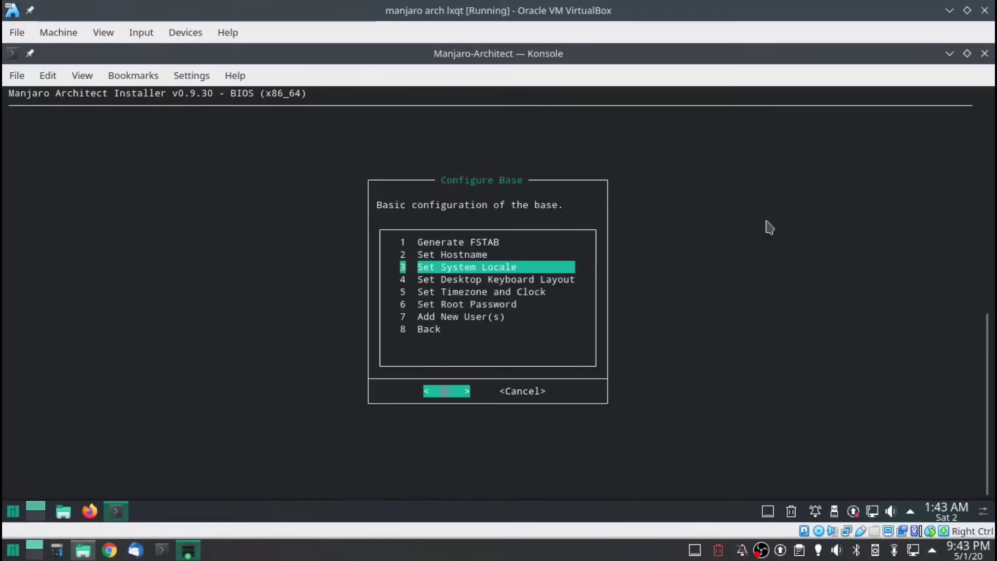
# Step: Accept English as the system language and locale
pyautogui.press('Return')
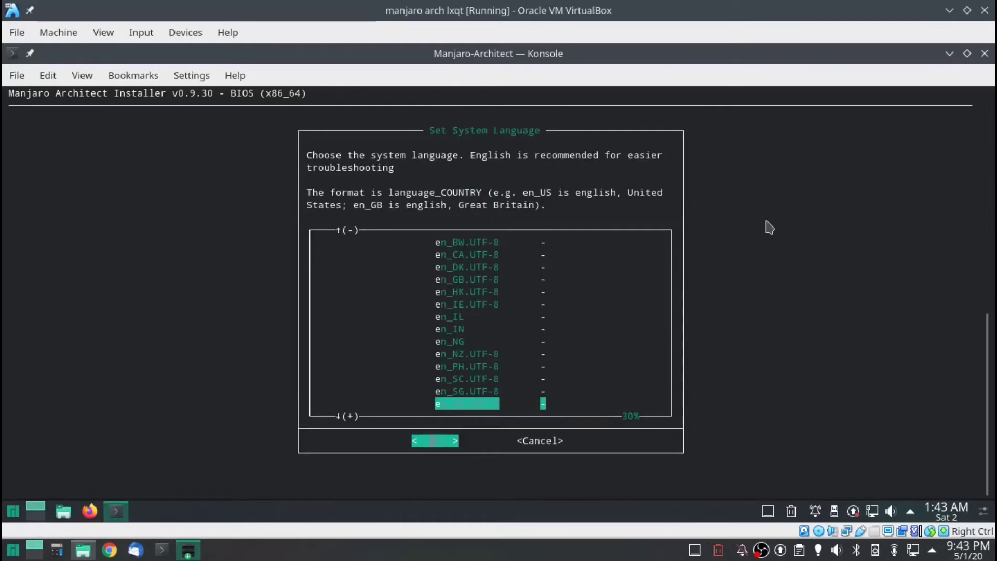
pyautogui.press('Return')
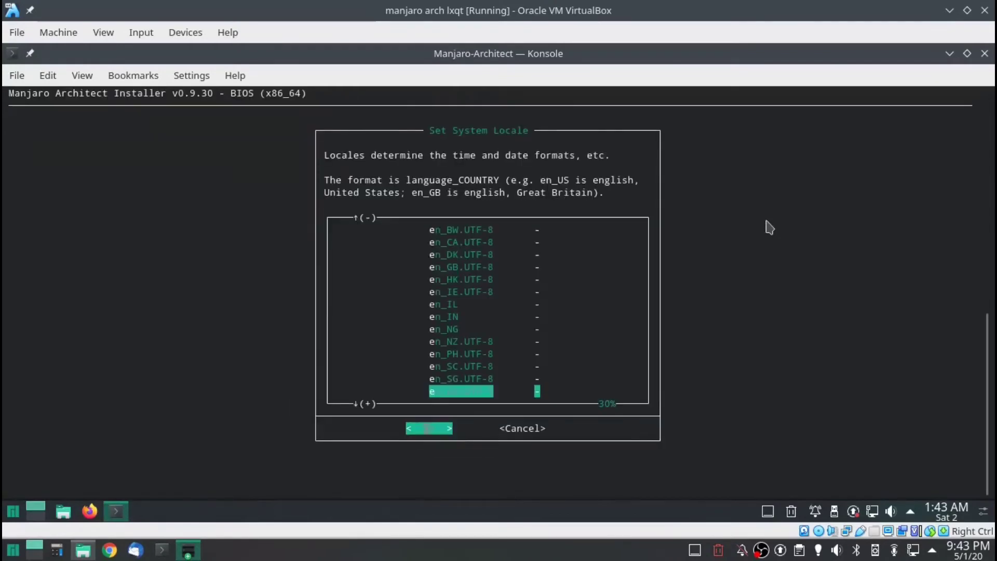
pyautogui.press('Return')
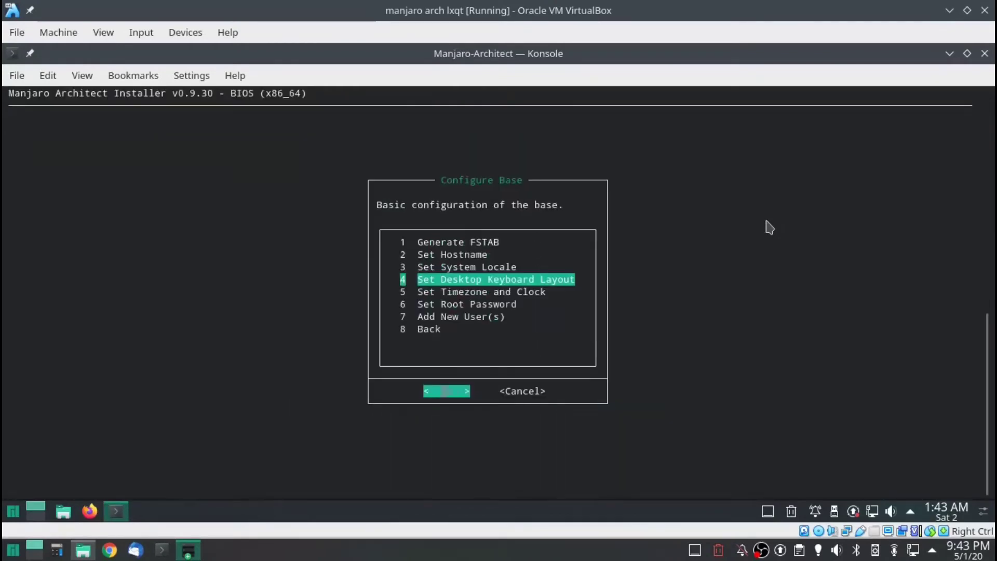
# Step: Set the desktop keyboard layout to us
pyautogui.press('Return')
pyautogui.press('Down')
pyautogui.press('Down')
pyautogui.press('Down')
pyautogui.press('Down')
pyautogui.press('Down')
pyautogui.press('Down')
pyautogui.press('Down')
pyautogui.press('Down')
pyautogui.press('Down')
pyautogui.press('Down')
pyautogui.press('Down')
pyautogui.press('Down')
pyautogui.press('Down')
pyautogui.press('Down')
pyautogui.press('Down')
pyautogui.press('Down')
pyautogui.press('Down')
pyautogui.press('Down')
pyautogui.press('Down')
pyautogui.press('Down')
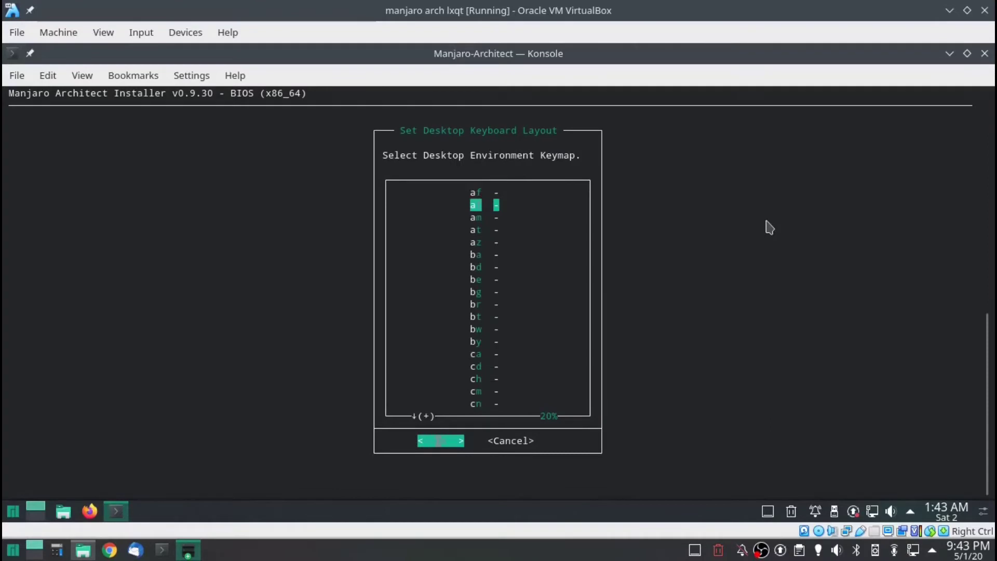
pyautogui.press('Down')
pyautogui.press('Down')
pyautogui.press('Down')
pyautogui.press('Down')
pyautogui.press('Down')
pyautogui.press('Down')
pyautogui.press('Down')
pyautogui.press('Down')
pyautogui.press('Down')
pyautogui.press('Down')
pyautogui.press('Down')
pyautogui.press('Down')
pyautogui.press('Down')
pyautogui.press('Down')
pyautogui.press('Down')
pyautogui.press('Down')
pyautogui.press('Down')
pyautogui.press('Down')
pyautogui.press('Down')
pyautogui.press('Down')
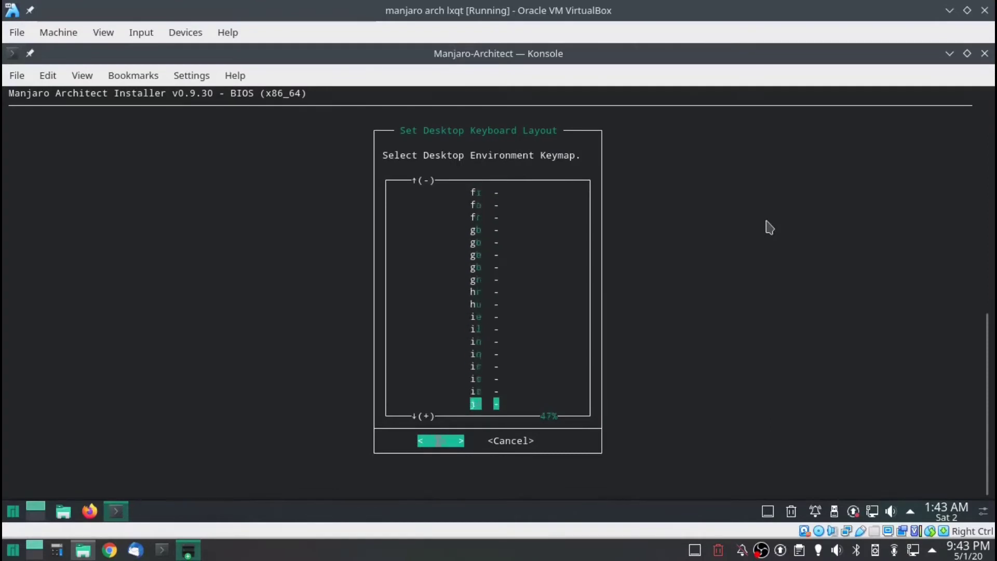
pyautogui.press('Down')
pyautogui.press('Down')
pyautogui.press('Down')
pyautogui.press('Down')
pyautogui.press('Down')
pyautogui.press('Down')
pyautogui.press('Down')
pyautogui.press('Down')
pyautogui.press('Down')
pyautogui.press('Down')
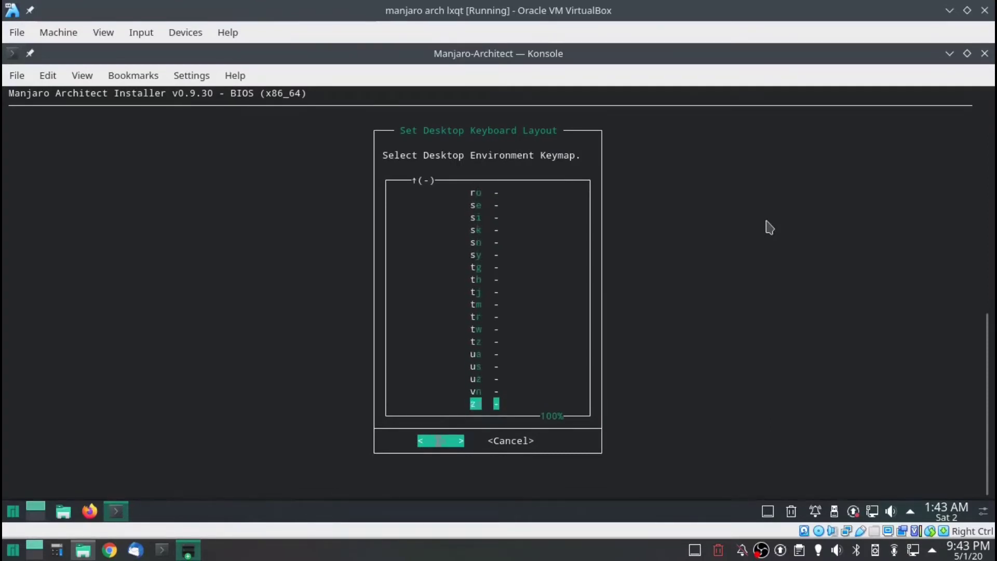
pyautogui.press('Up')
pyautogui.press('Up')
pyautogui.press('Up')
pyautogui.press('Return')
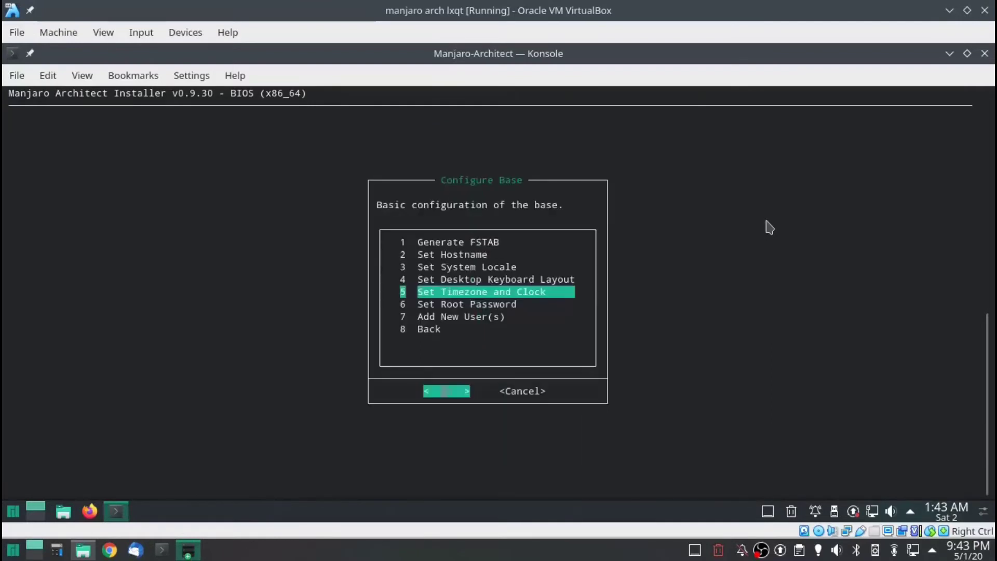
# Step: Pick region America and city New_York, confirm, and choose utc for the hardware clock
pyautogui.press('Return')
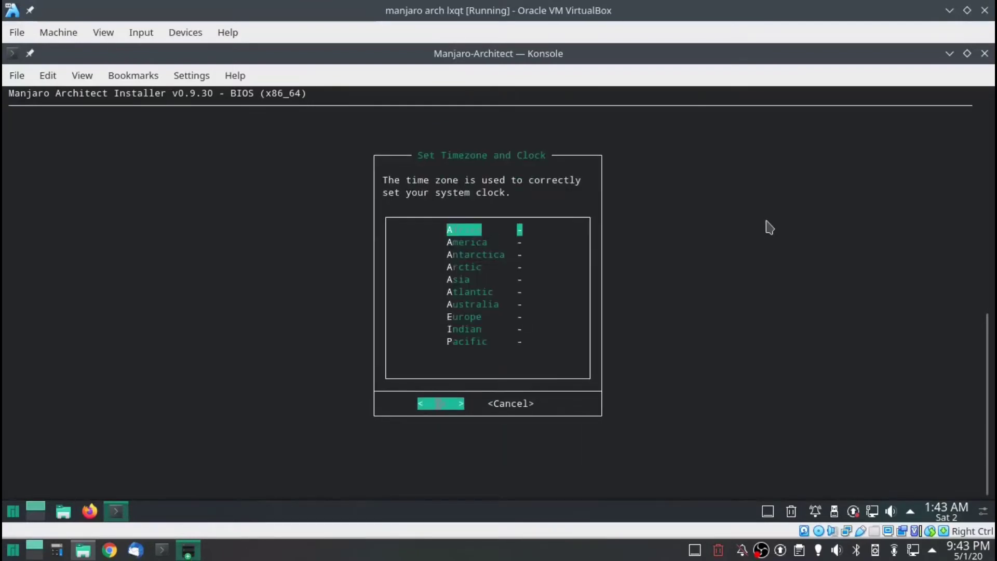
pyautogui.press('Down')
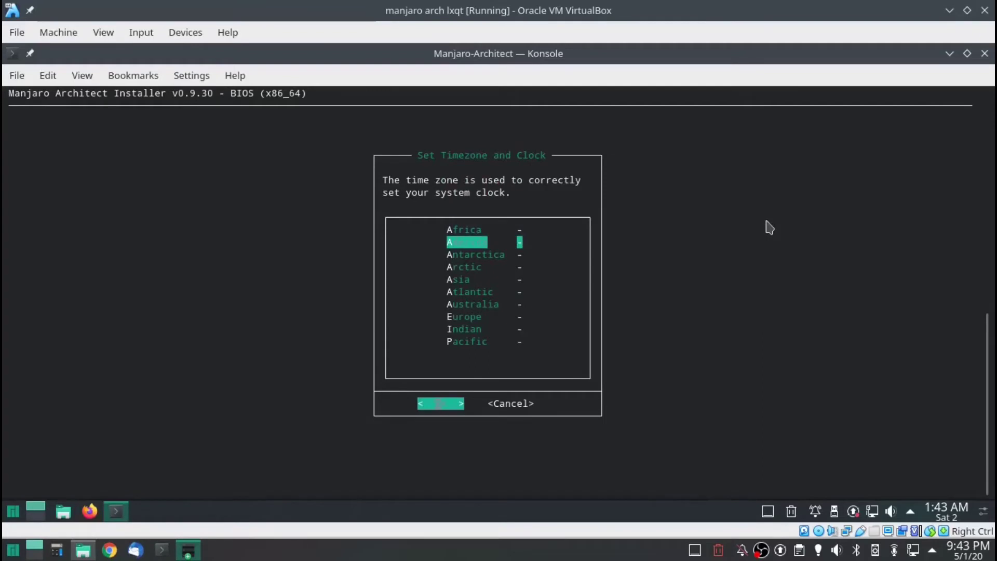
pyautogui.press('Return')
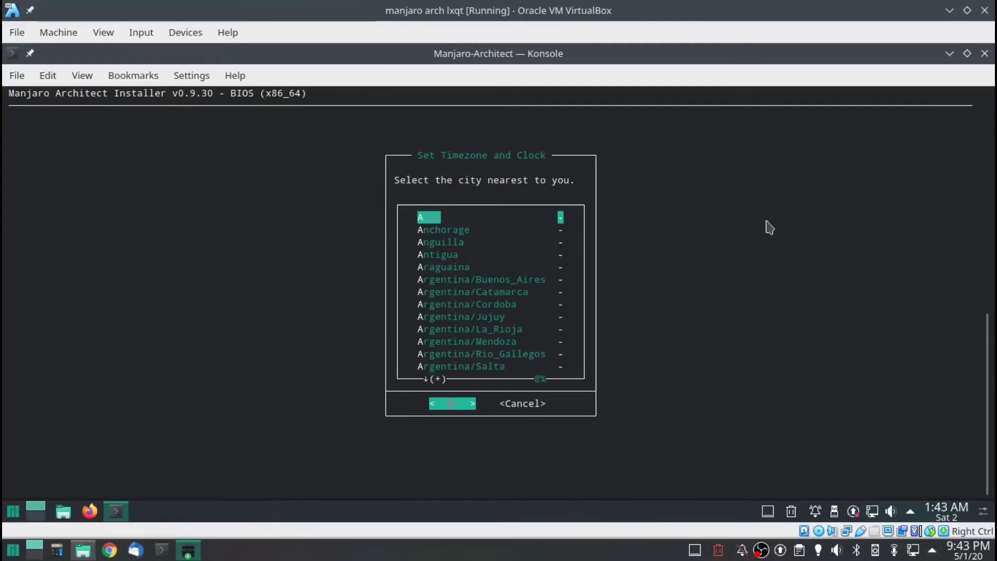
pyautogui.press('n')
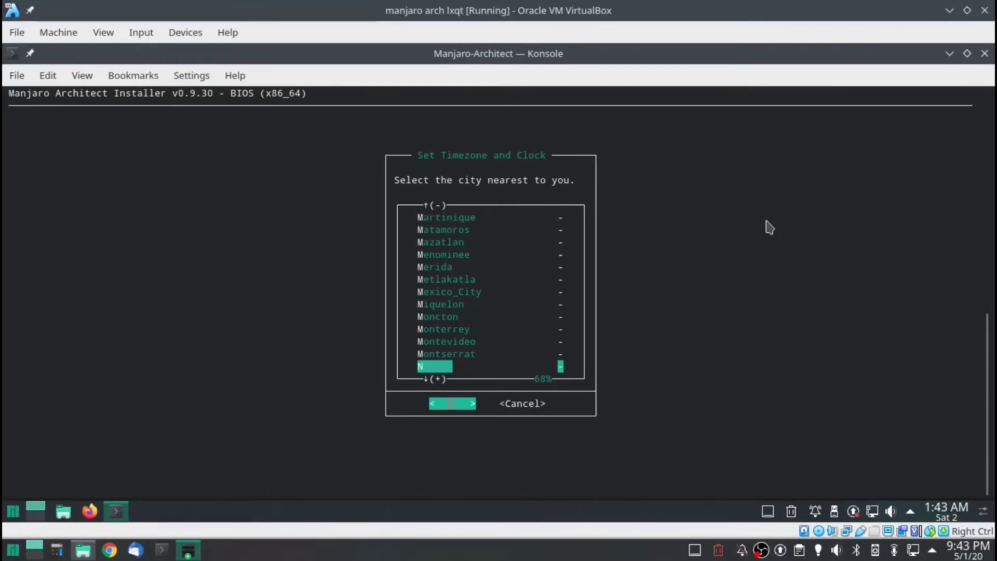
pyautogui.press('Down')
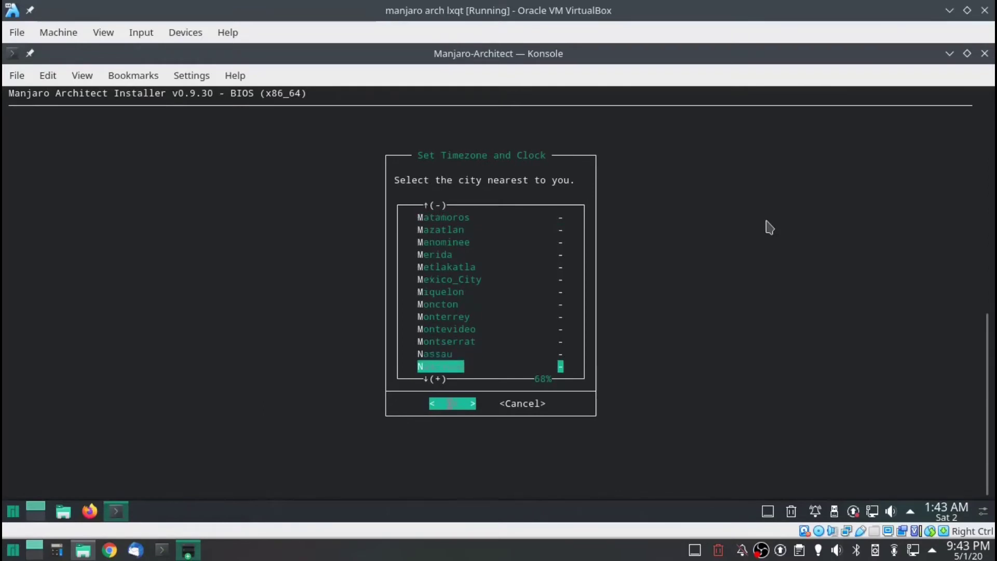
pyautogui.press('Return')
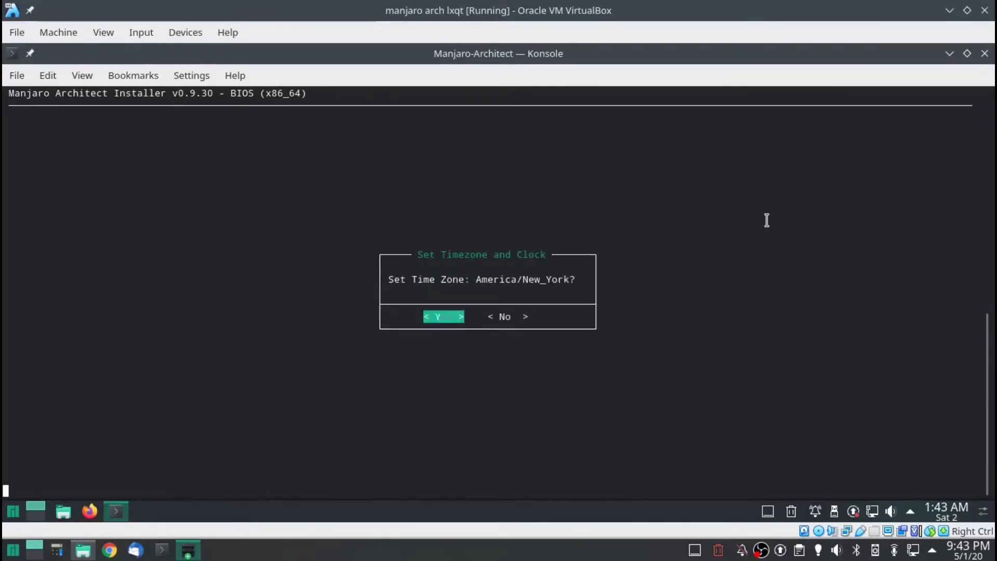
pyautogui.press('Return')
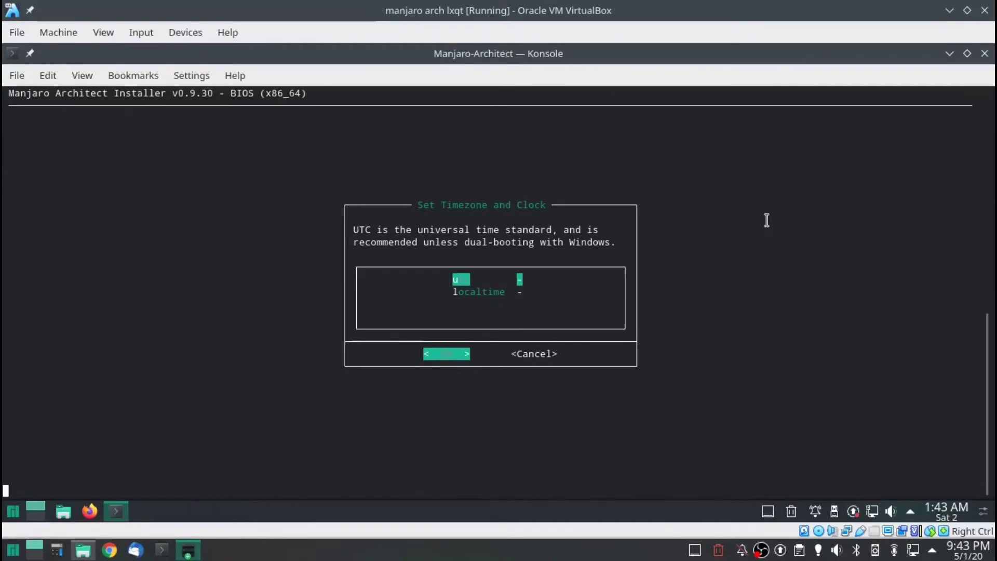
pyautogui.press('Return')
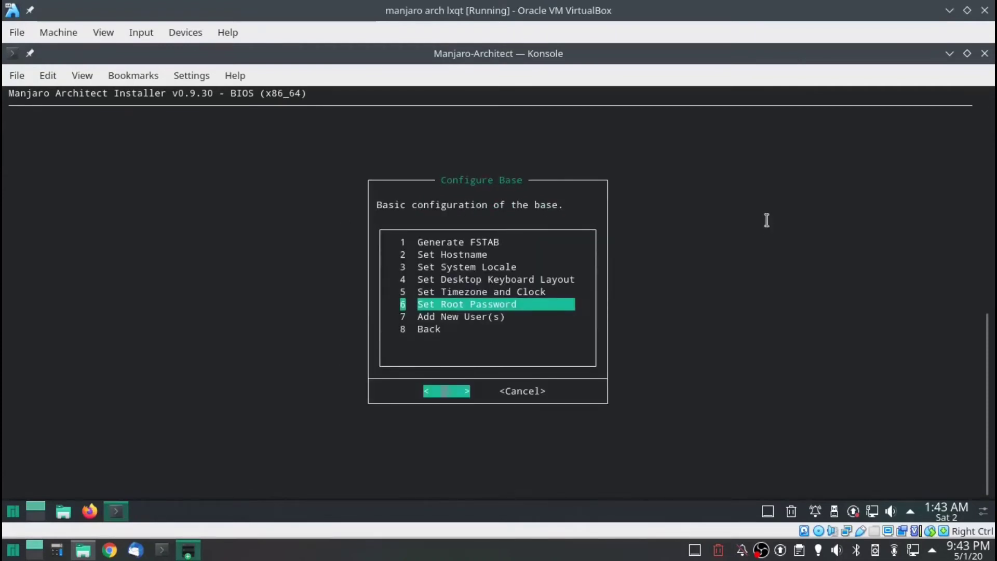
# Step: Set the root password, entering it twice
pyautogui.press('Return')
pyautogui.write('******')
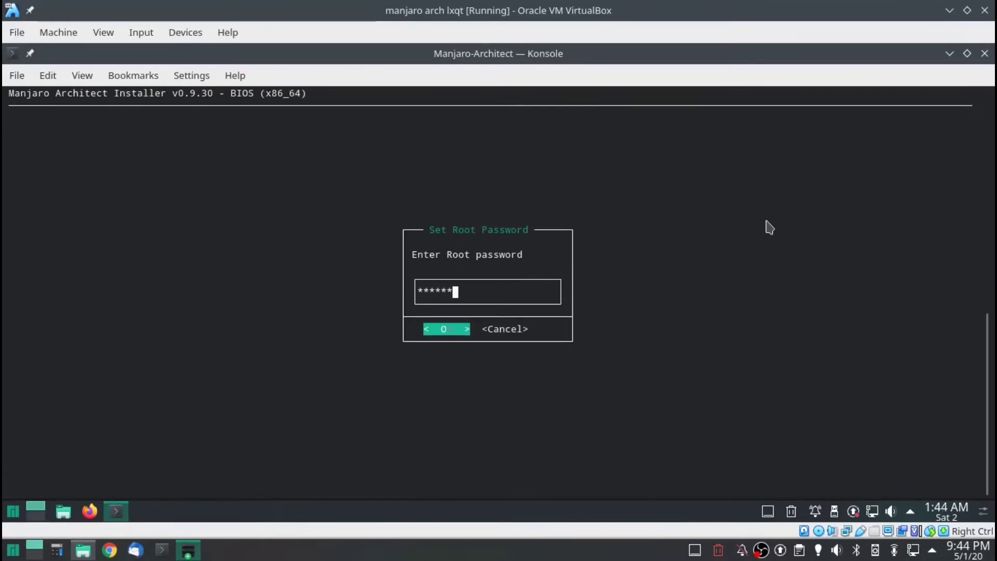
pyautogui.press('Return')
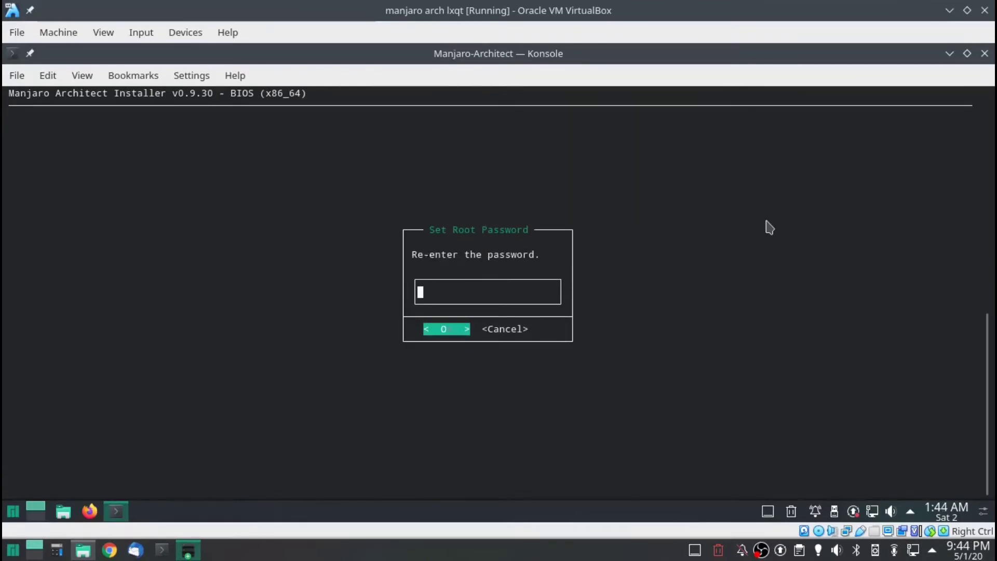
pyautogui.write('******')
pyautogui.press('Return')
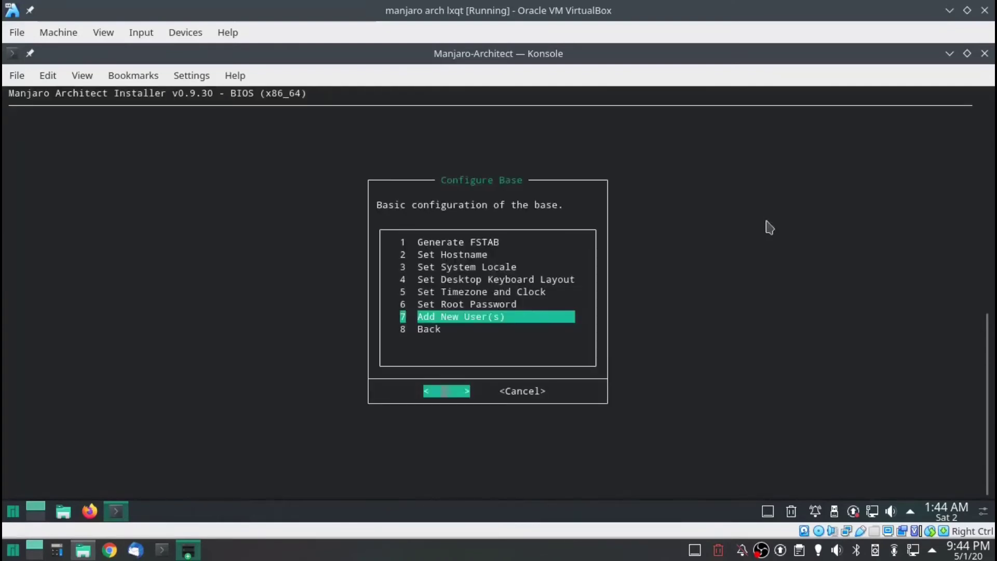
# Step: Add a new user with a chosen username and bash as its shell
pyautogui.press('Return')
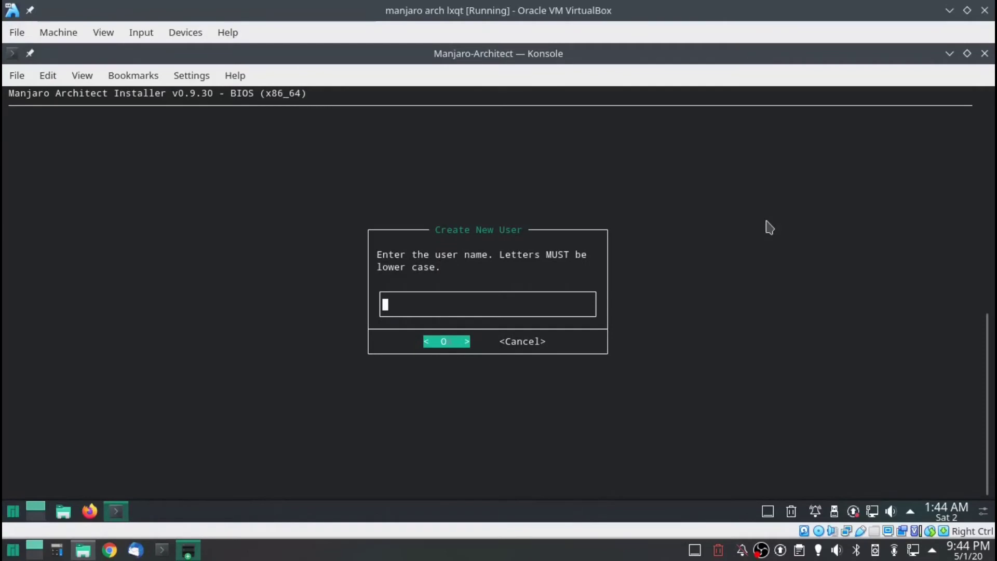
pyautogui.write('buzzmanjaro')
pyautogui.press('Return')
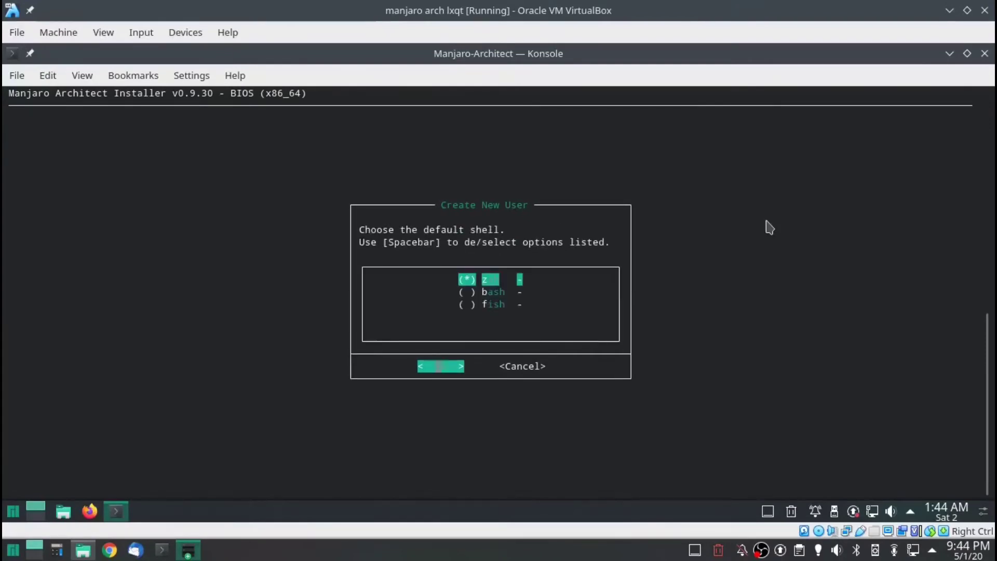
pyautogui.press('Down')
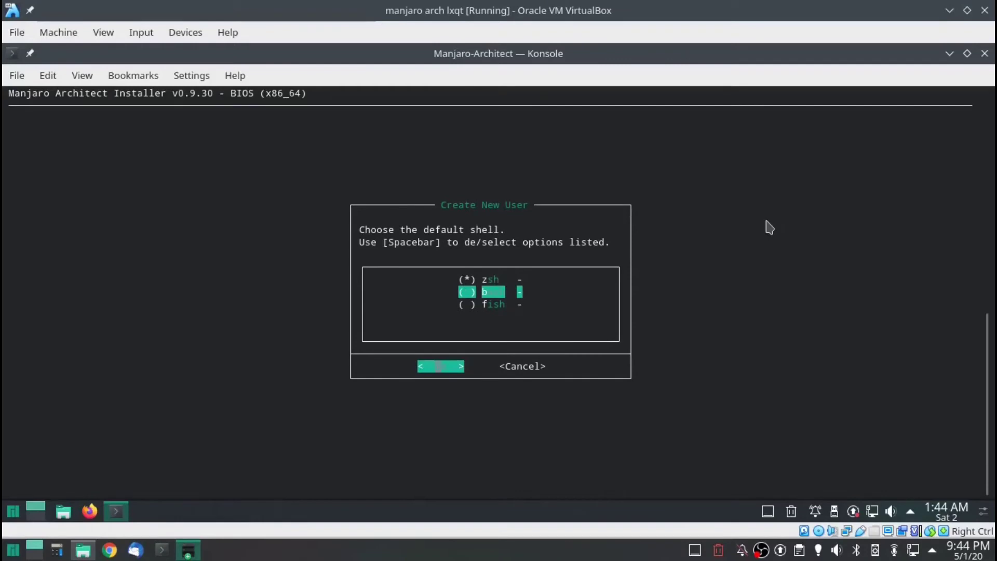
pyautogui.press('Down')
pyautogui.press('space')
pyautogui.press('Up')
pyautogui.press('Up')
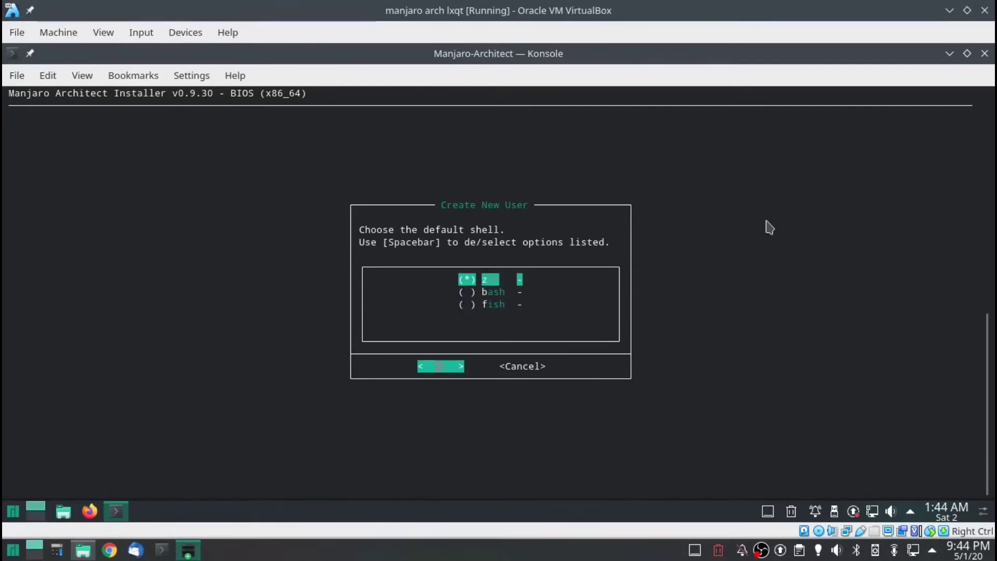
pyautogui.press('Down')
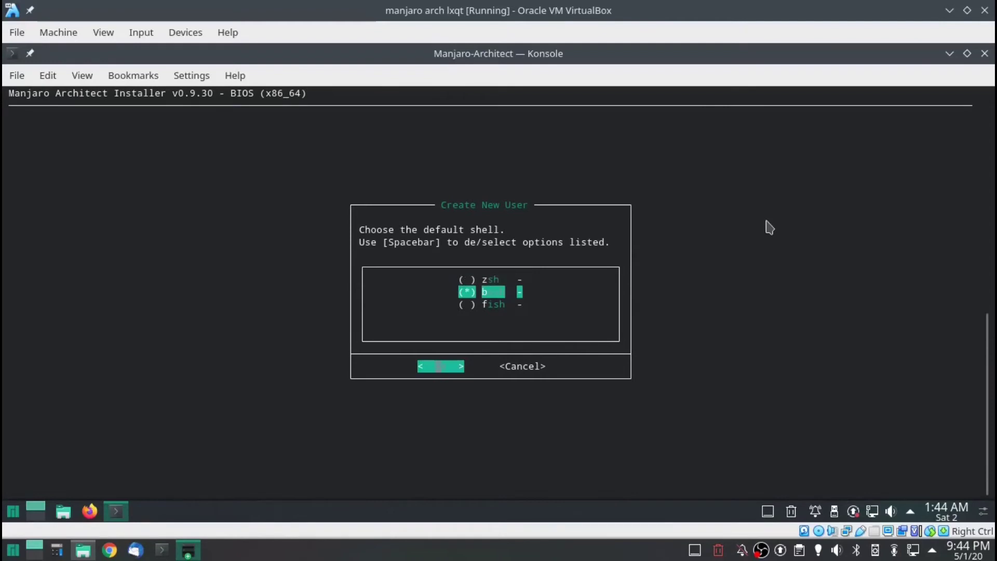
pyautogui.press('Return')
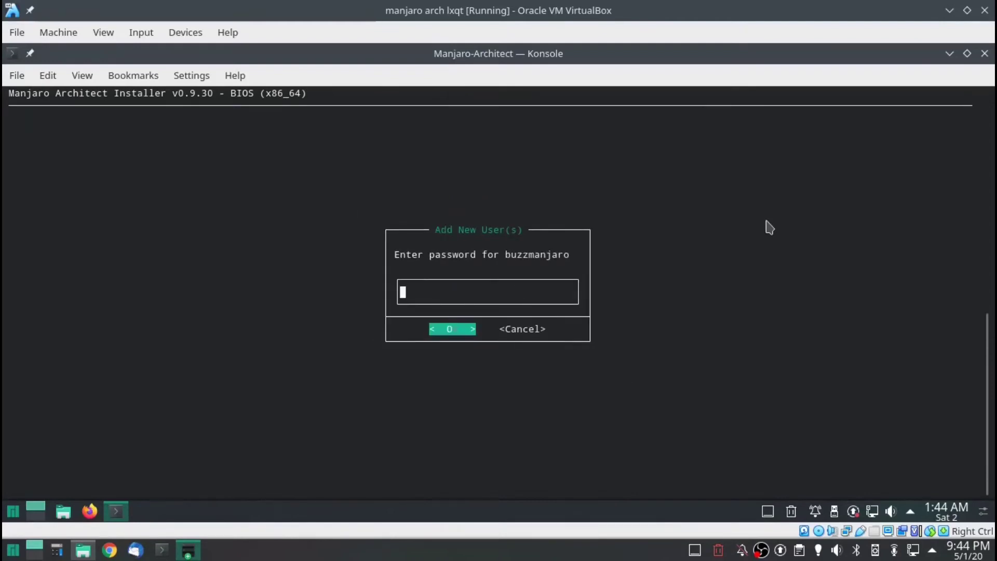
# Step: Give the new user a password, entered twice, to create the account
pyautogui.write('******')
pyautogui.press('Return')
pyautogui.write('******')
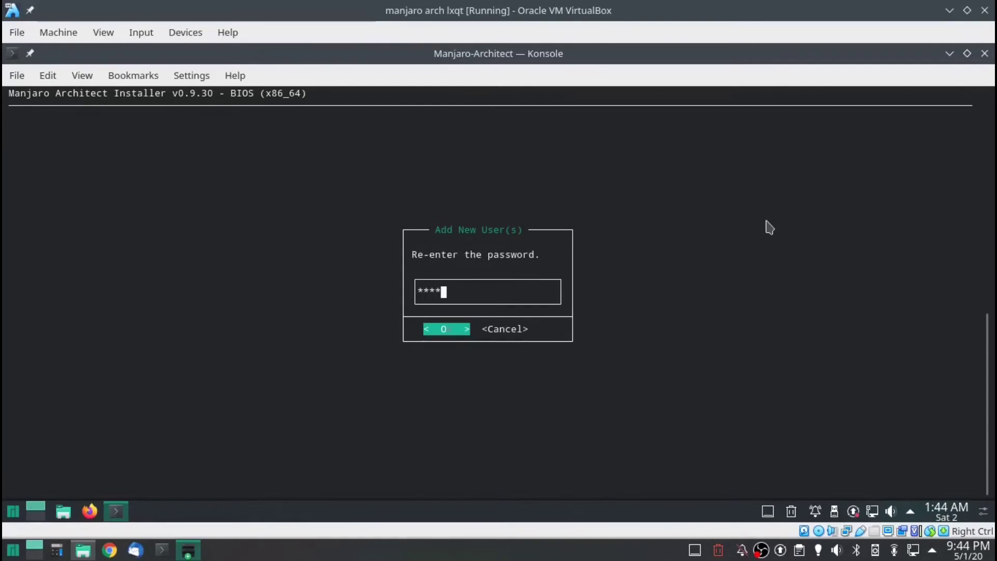
pyautogui.press('Return')
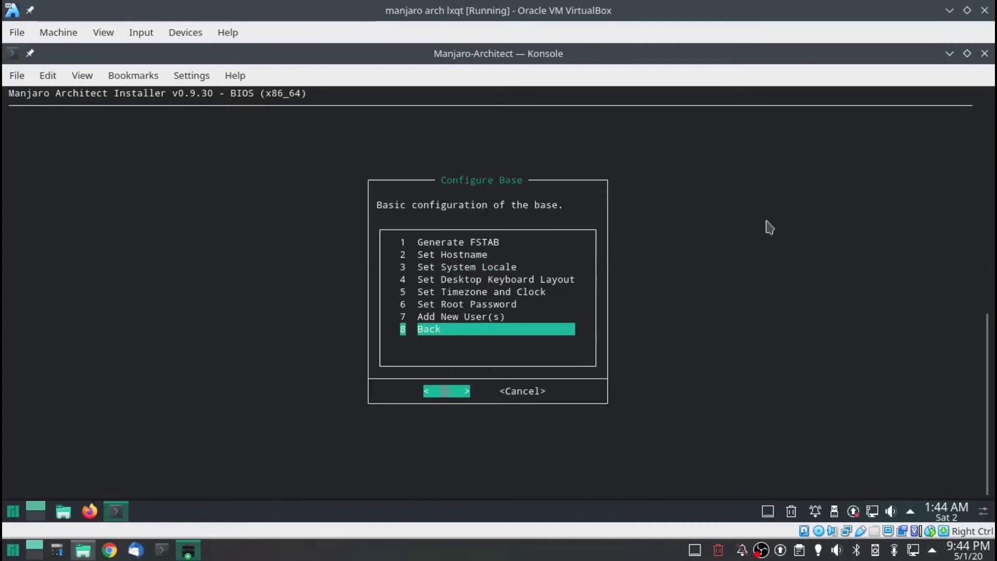
# Step: Enable automatic login with lightdm under System Tweaks
pyautogui.press('Return')
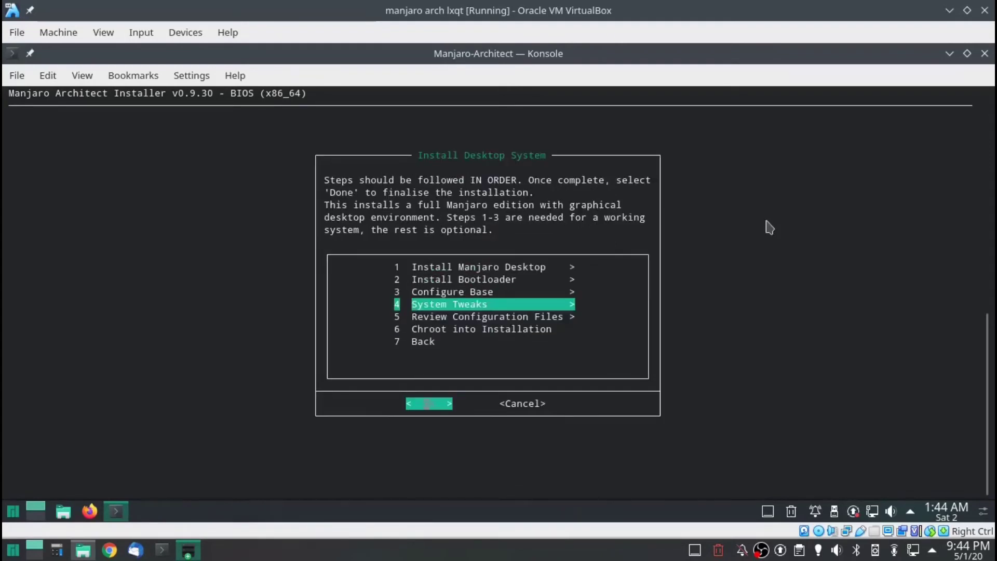
pyautogui.press('Return')
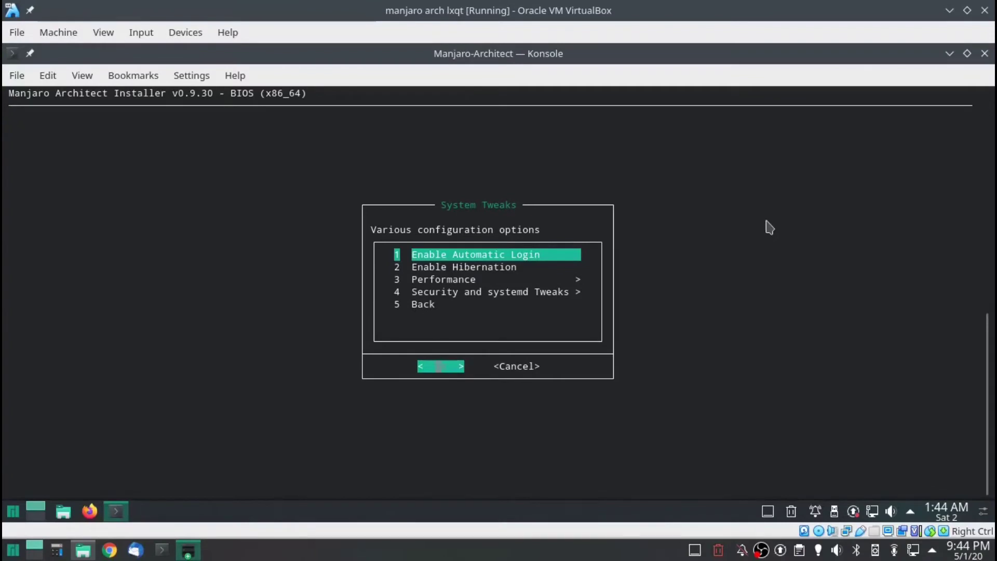
pyautogui.press('Return')
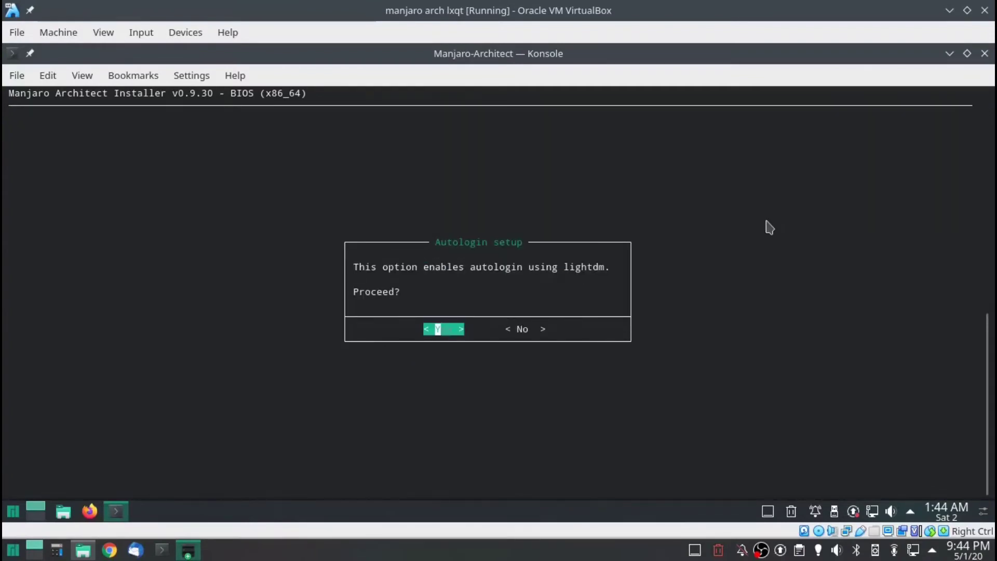
pyautogui.press('Return')
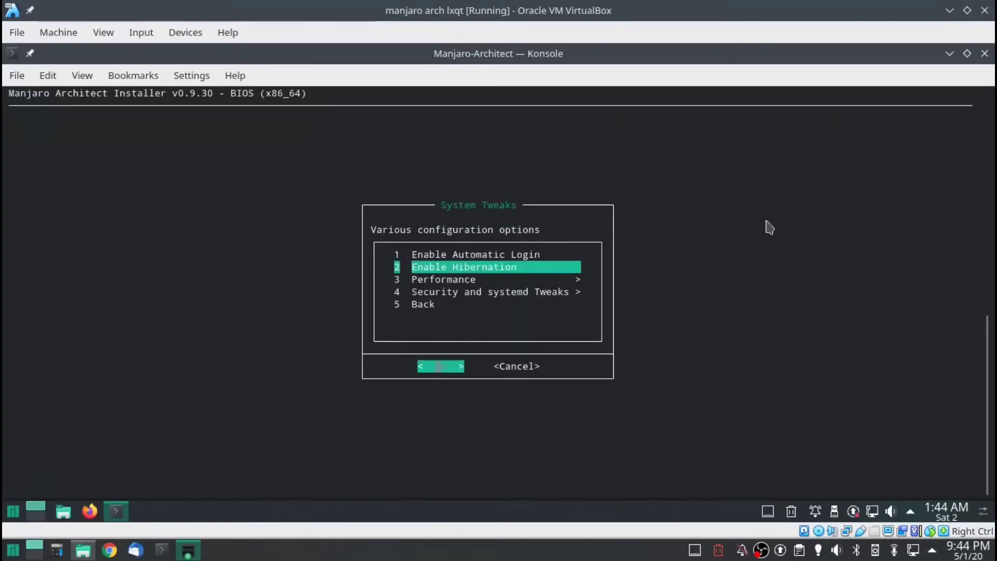
# Step: Look over the Performance options, then back out to the Install Desktop System menu
pyautogui.press('Down')
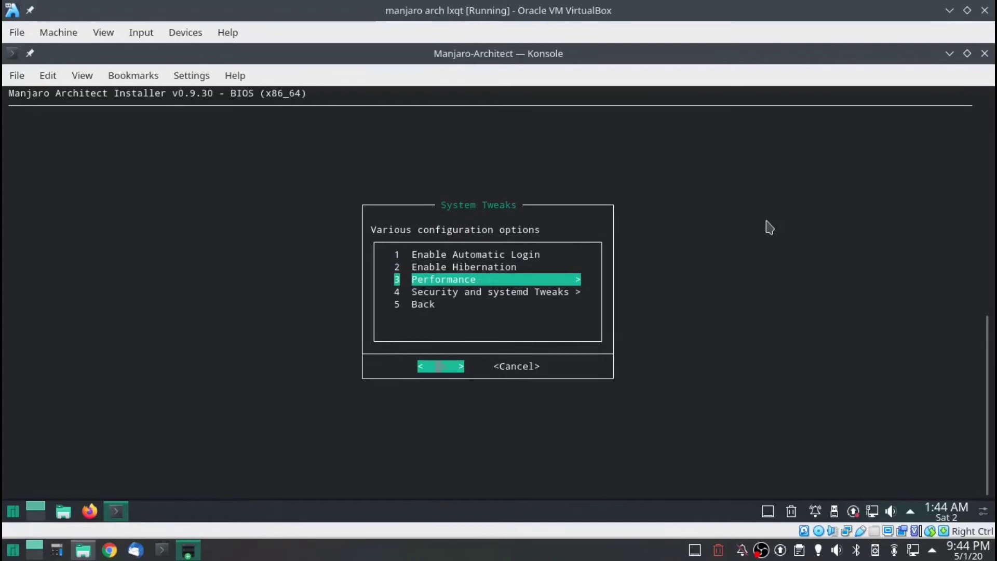
pyautogui.press('Down')
pyautogui.press('Up')
pyautogui.press('Return')
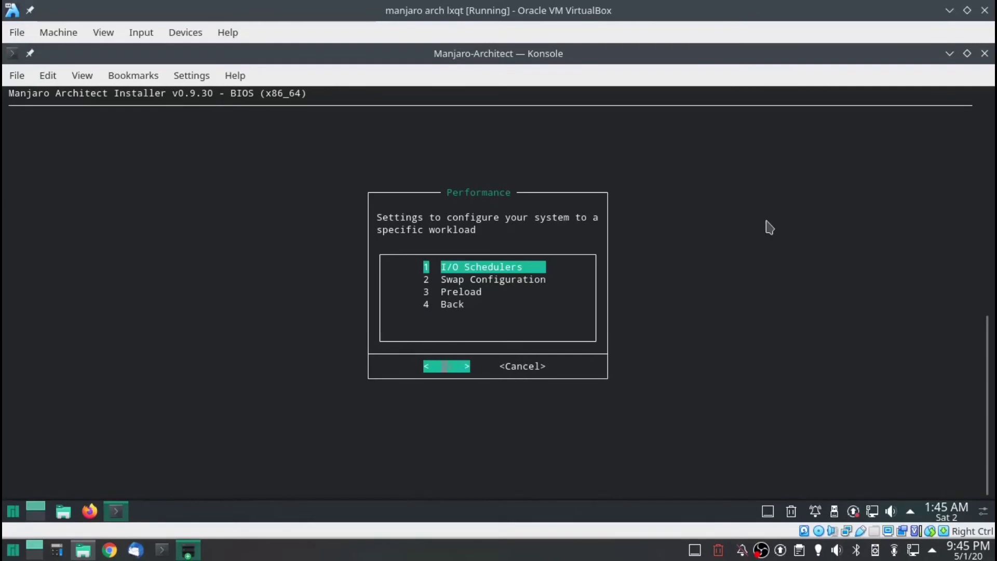
pyautogui.press('Down')
pyautogui.press('Down')
pyautogui.press('Down')
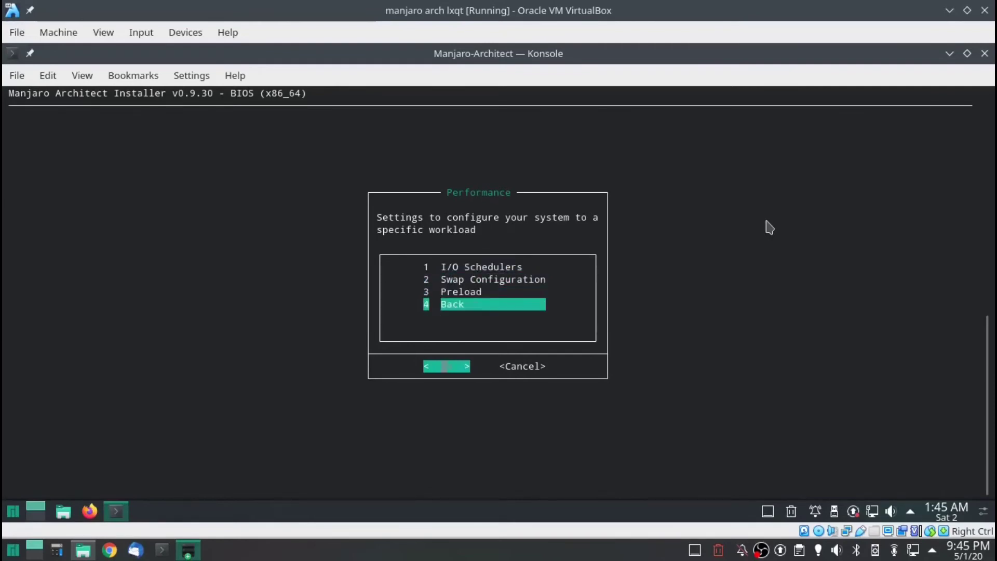
pyautogui.press('Return')
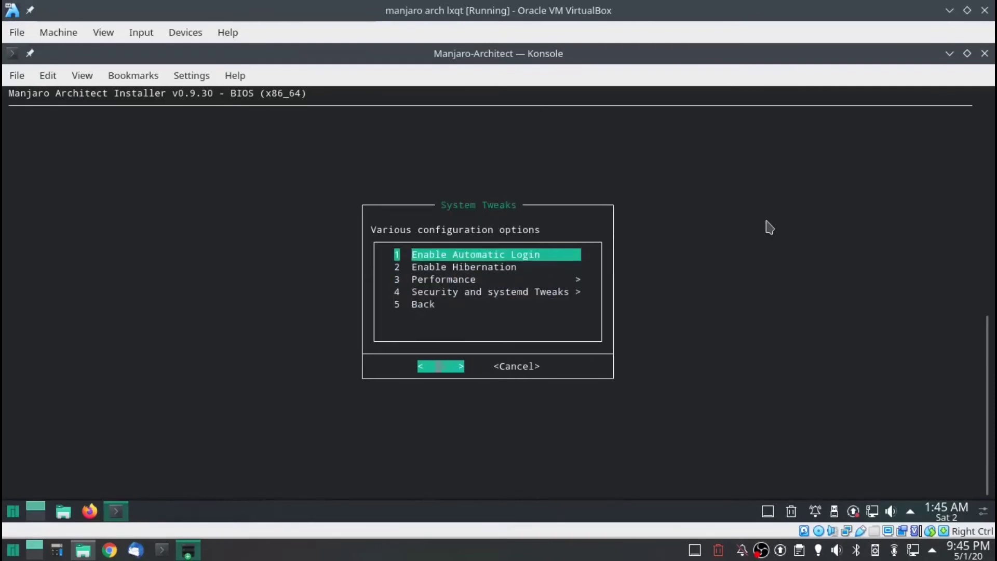
pyautogui.press('Down')
pyautogui.press('Down')
pyautogui.press('Down')
pyautogui.press('Down')
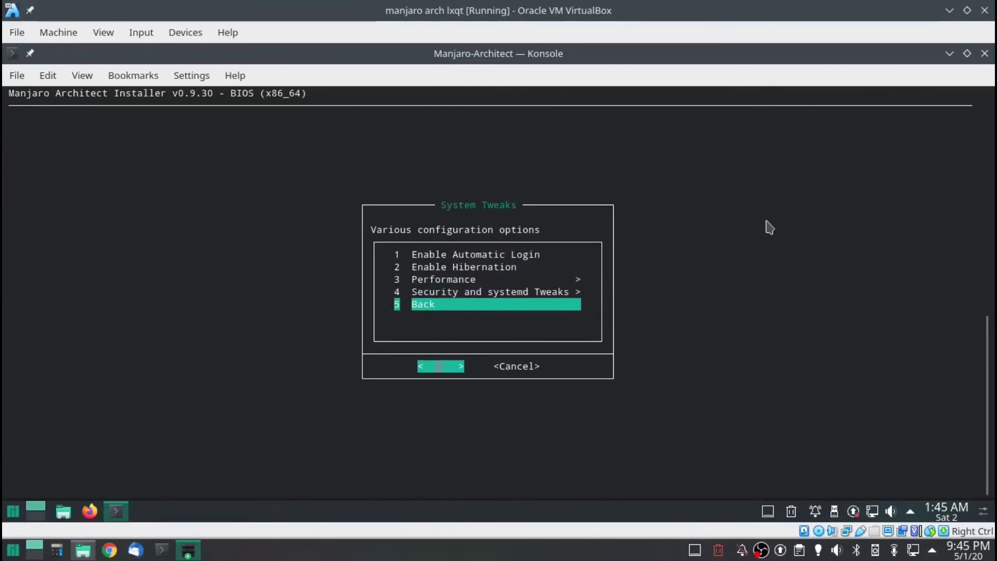
pyautogui.press('Return')
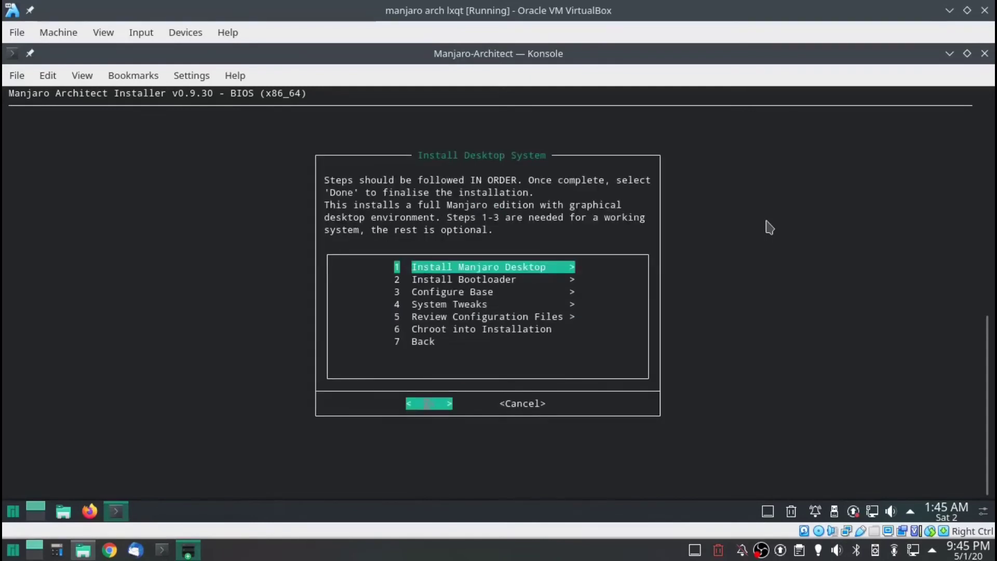
# Step: Go back to the installer's Main Menu
pyautogui.press('Down')
pyautogui.press('Down')
pyautogui.press('Down')
pyautogui.press('Down')
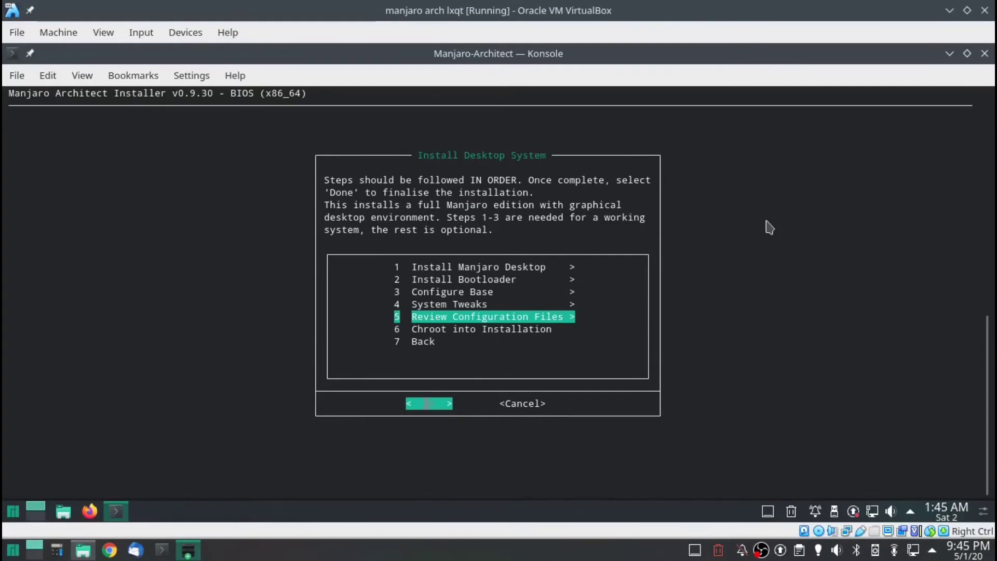
pyautogui.press('Down')
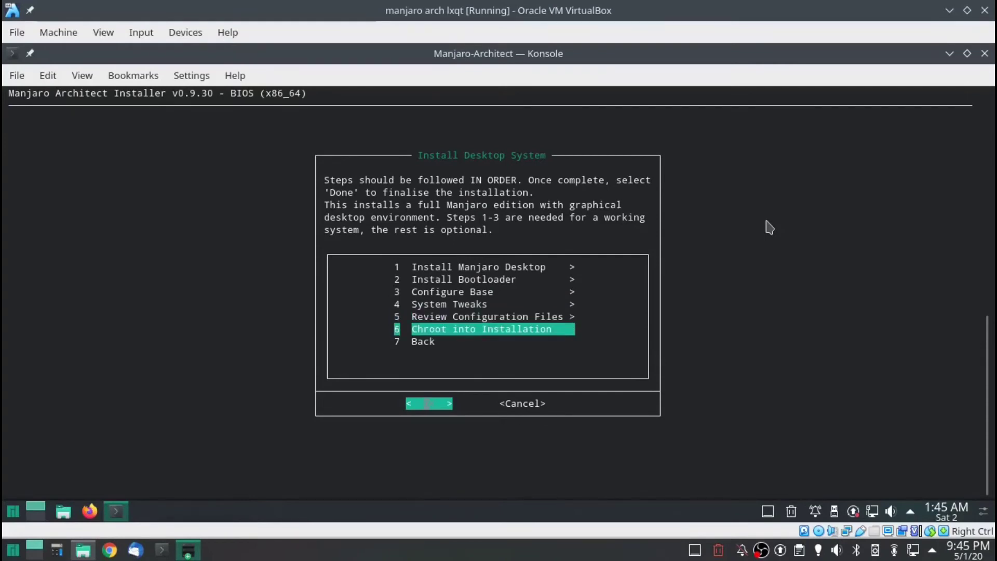
pyautogui.press('Down')
pyautogui.press('Return')
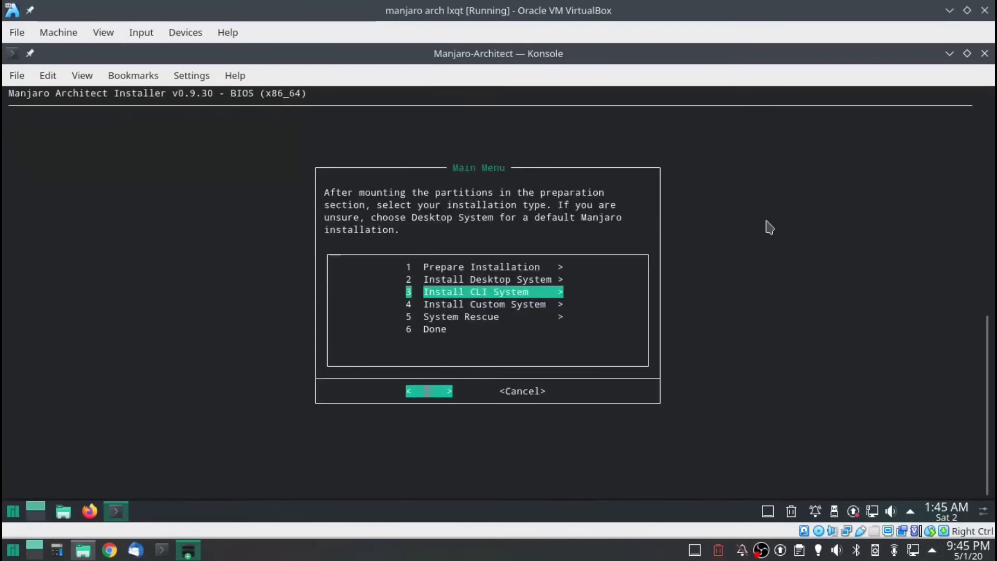
# Step: Choose Done and agree to save the installation log before exiting
pyautogui.press('Down')
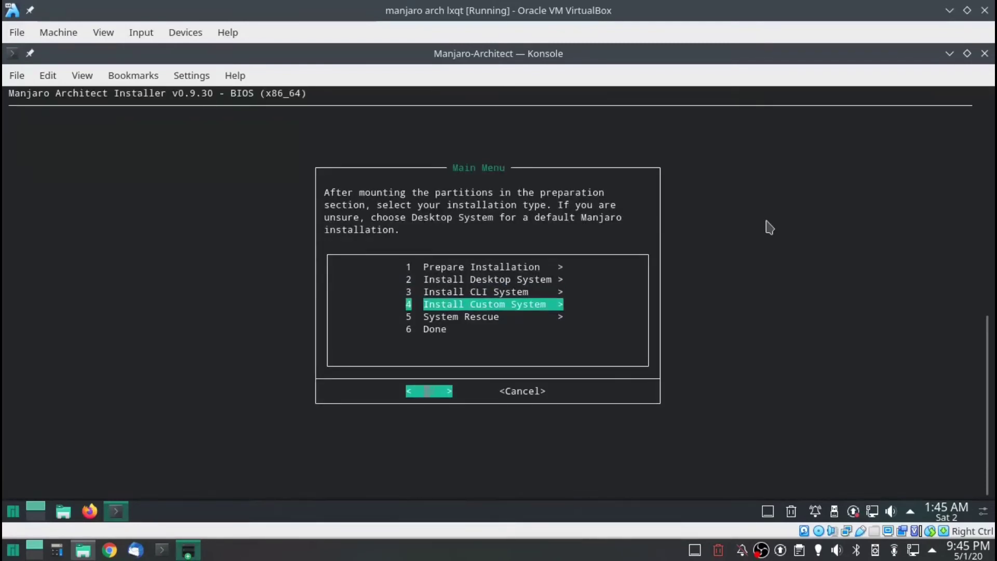
pyautogui.press('Down')
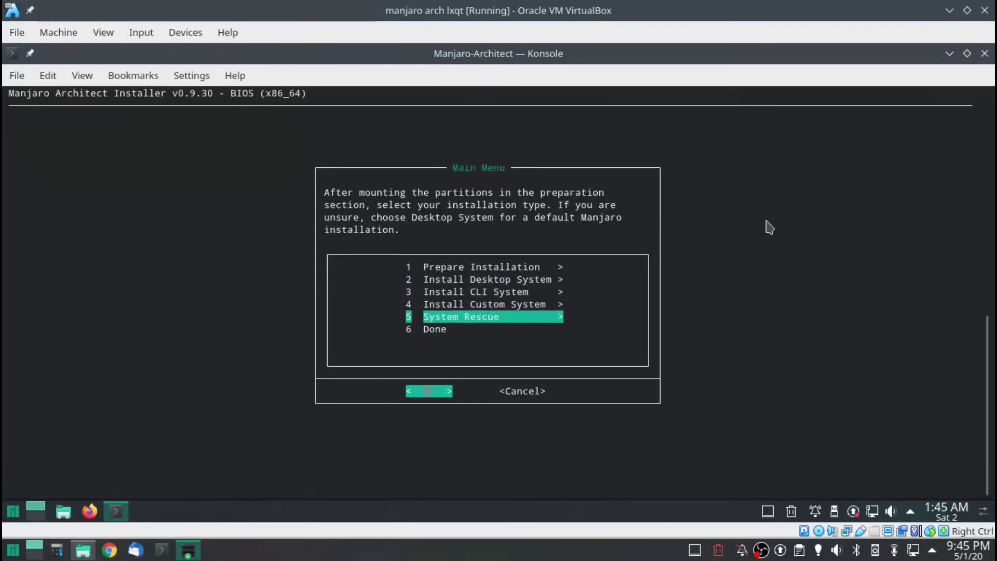
pyautogui.press('Down')
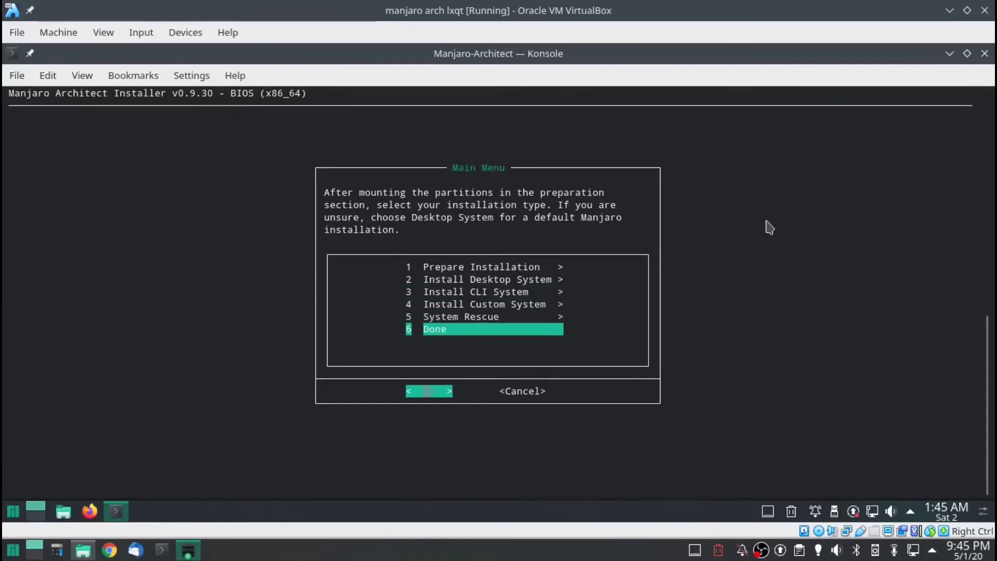
pyautogui.press('Return')
pyautogui.press('Return')
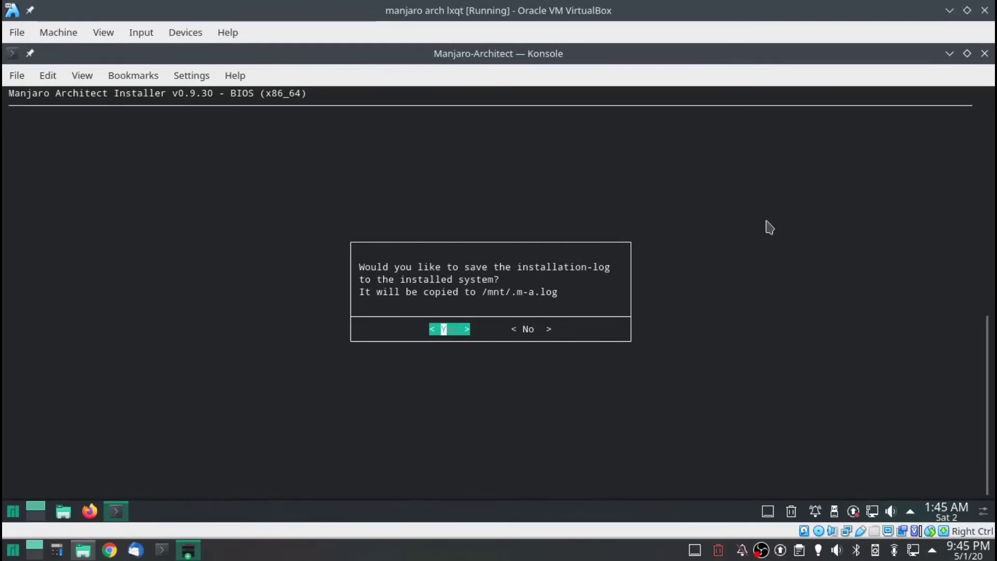
pyautogui.press('Return')
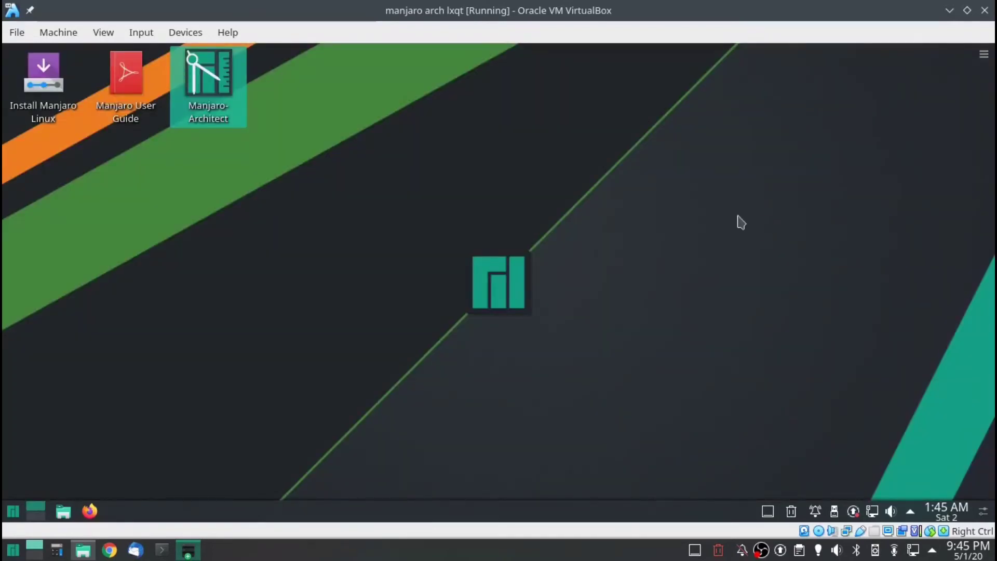
# Step: Shut down the live session from the desktop's Leave options
pyautogui.rightClick(650, 225)
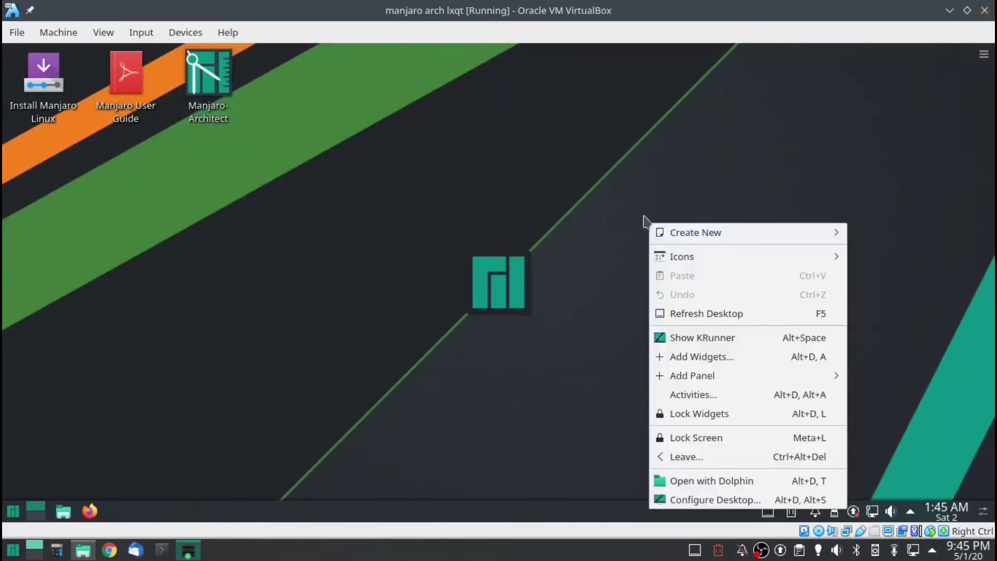
pyautogui.click(696, 460)
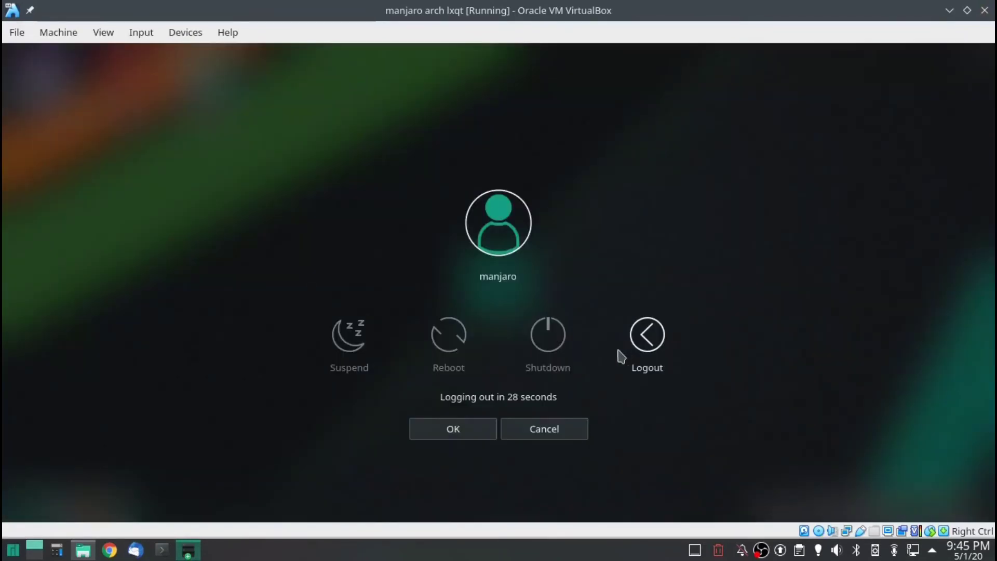
pyautogui.click(557, 335)
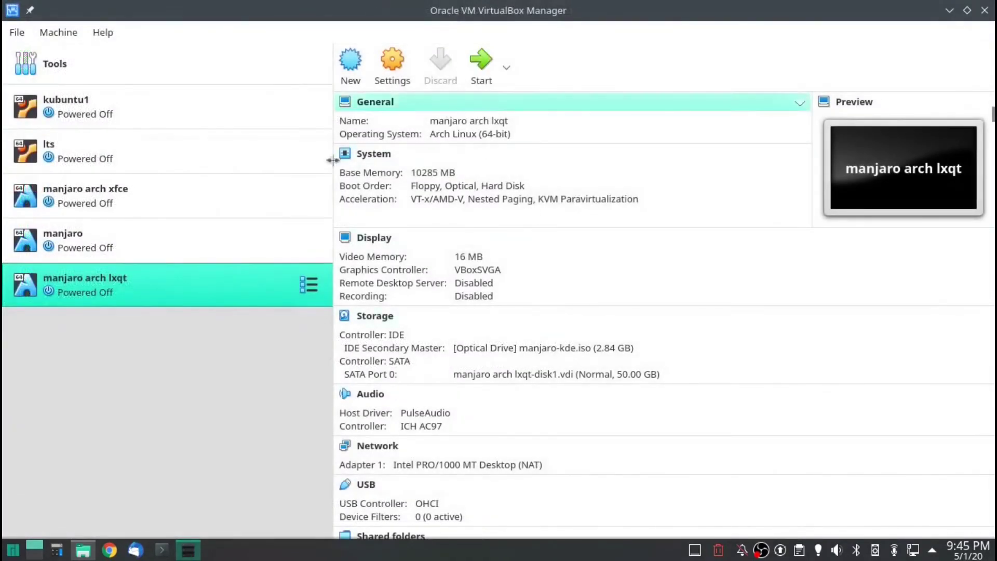
# Step: Remove manjaro-kde.iso from the VM's optical drive in Storage settings and save
pyautogui.click(378, 83)
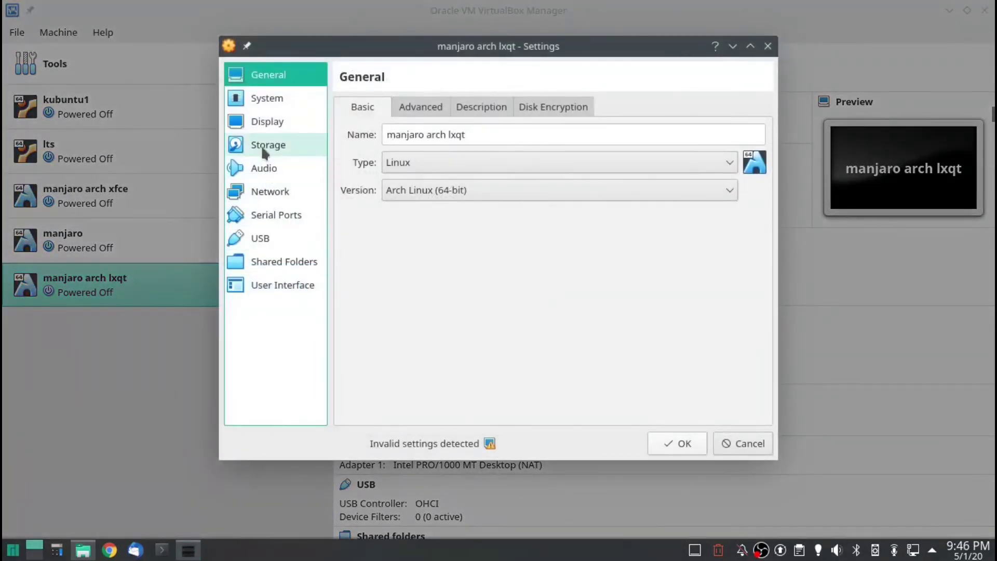
pyautogui.click(259, 139)
pyautogui.moveTo(446, 143); pyautogui.dragTo(767, 126)
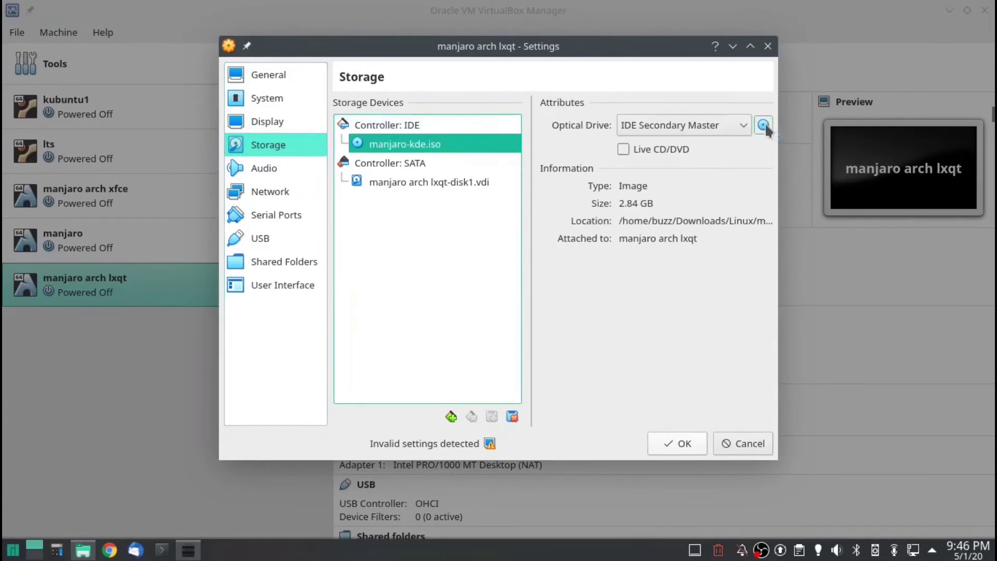
pyautogui.click(764, 125)
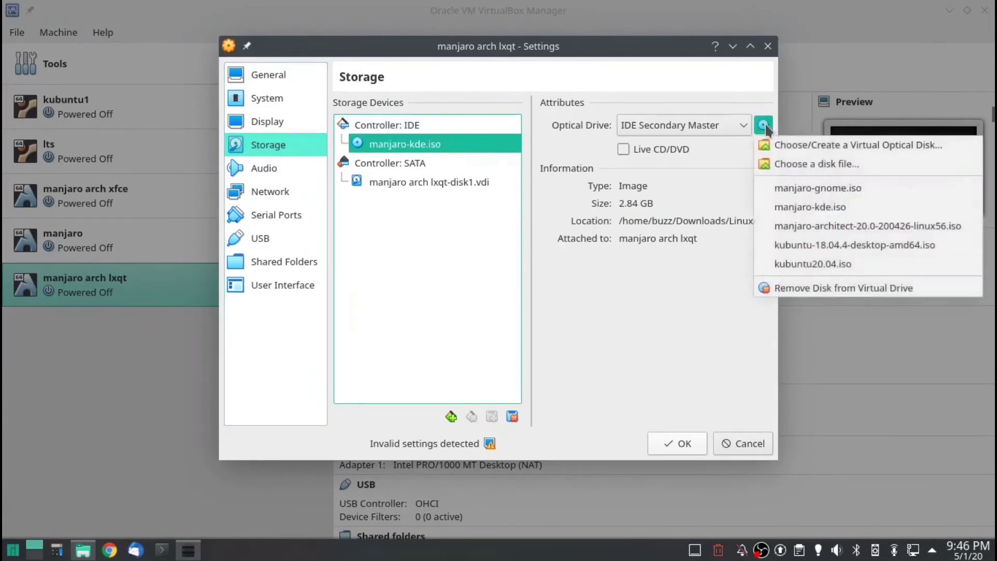
pyautogui.click(796, 288)
pyautogui.click(678, 443)
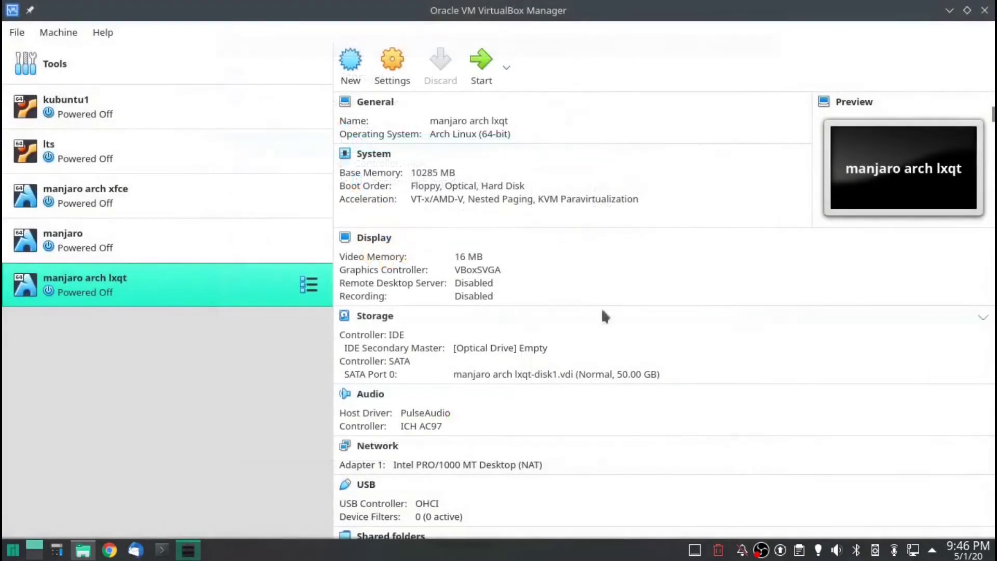
# Step: Boot the Manjaro LXQt VM and log in with the account password
pyautogui.click(481, 63)
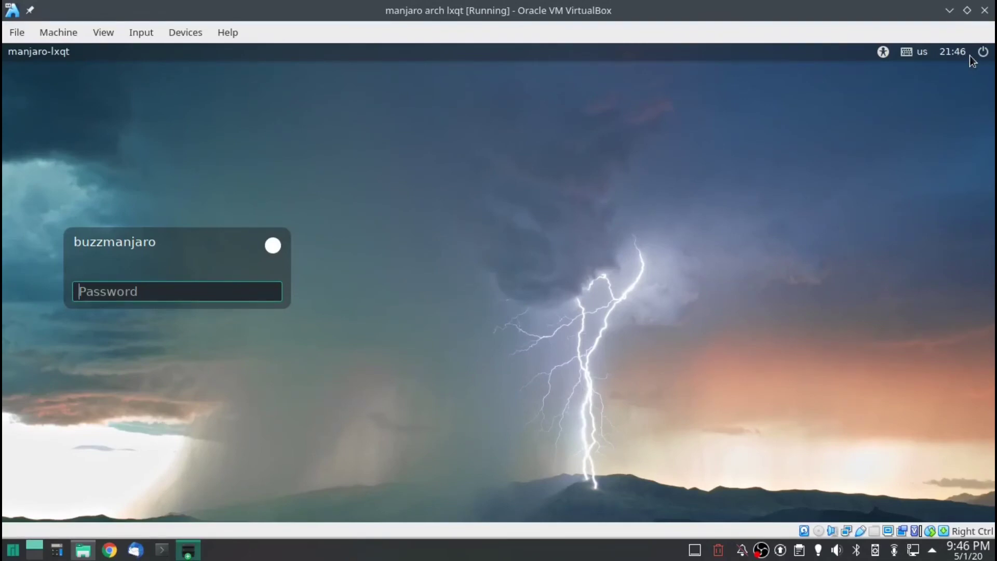
pyautogui.write('••••••')
pyautogui.press('Return')
# Step: Dismiss the power notification, turn off Manjaro Hello's Launch at start, and close it
pyautogui.click(972, 351)
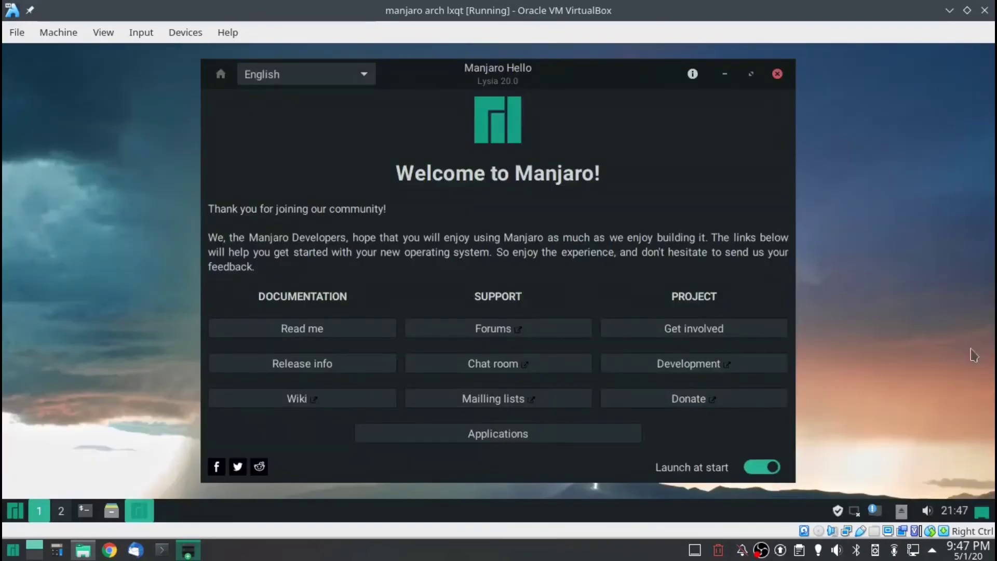
pyautogui.click(768, 469)
pyautogui.click(777, 74)
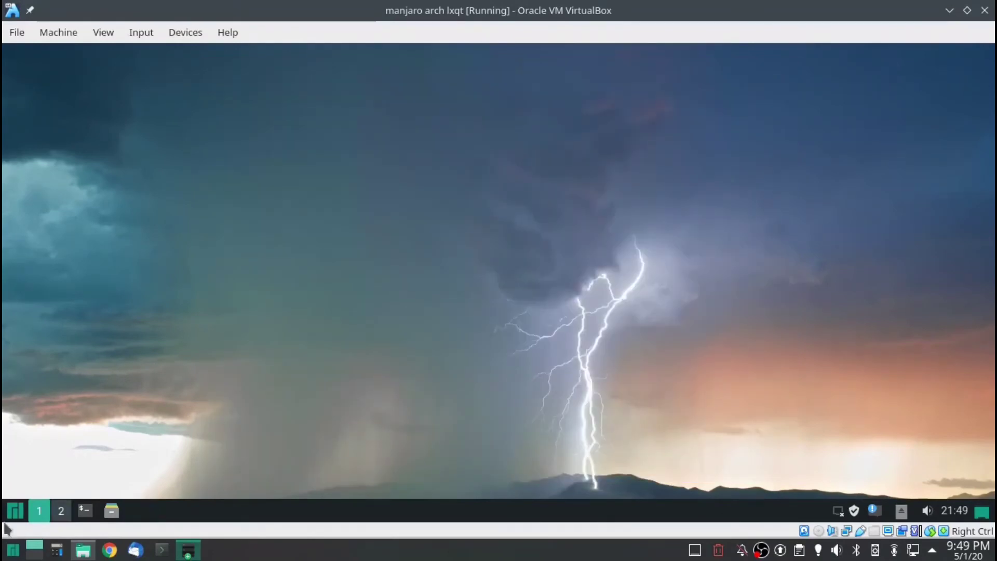
# Step: Launch Firefox from the LXQt menu's Internet category
pyautogui.click(8, 513)
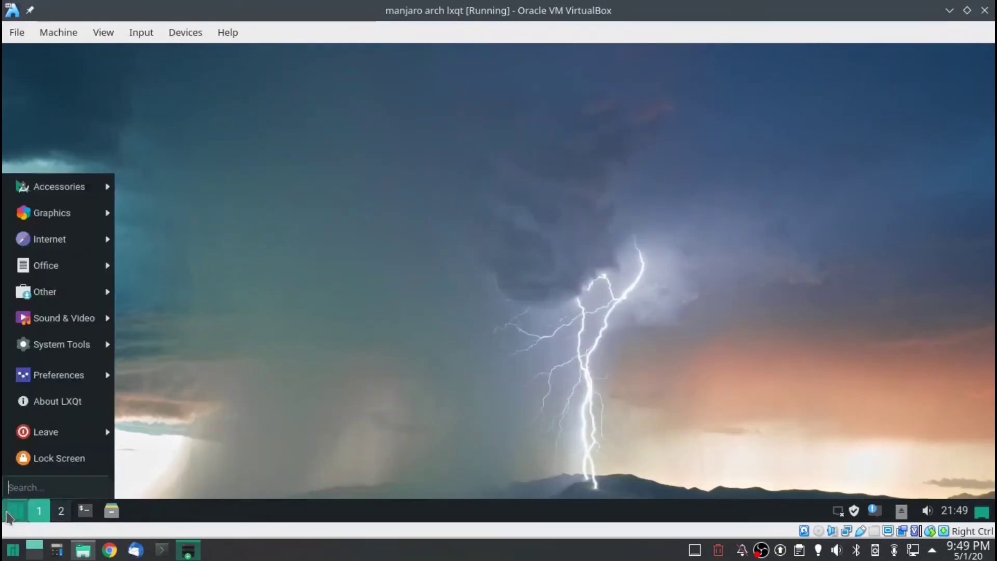
pyautogui.moveTo(52, 280)
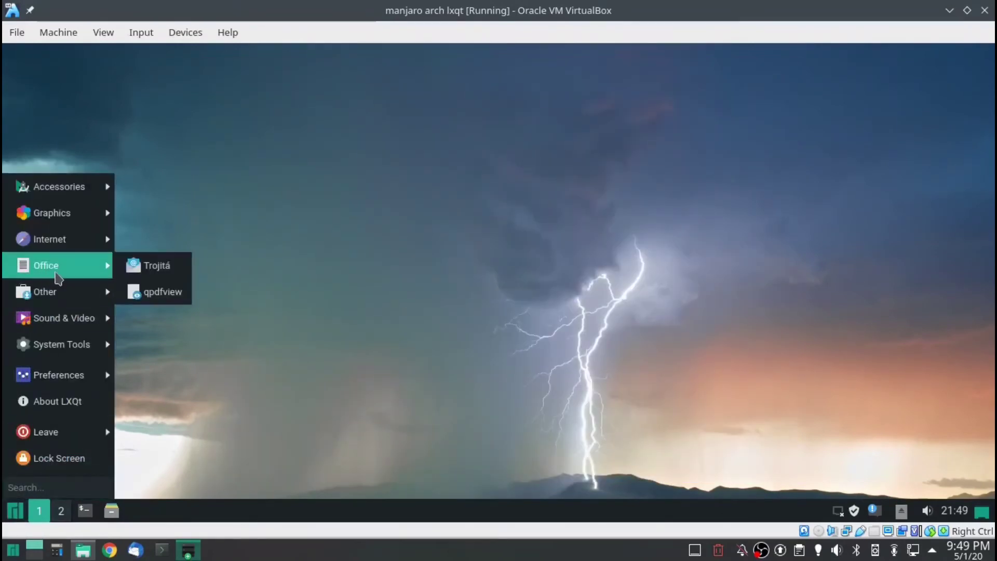
pyautogui.moveTo(52, 240)
pyautogui.click(132, 293)
# Step: Quit Firefox, closing both tabs, and reopen the application menu
pyautogui.click(15, 512)
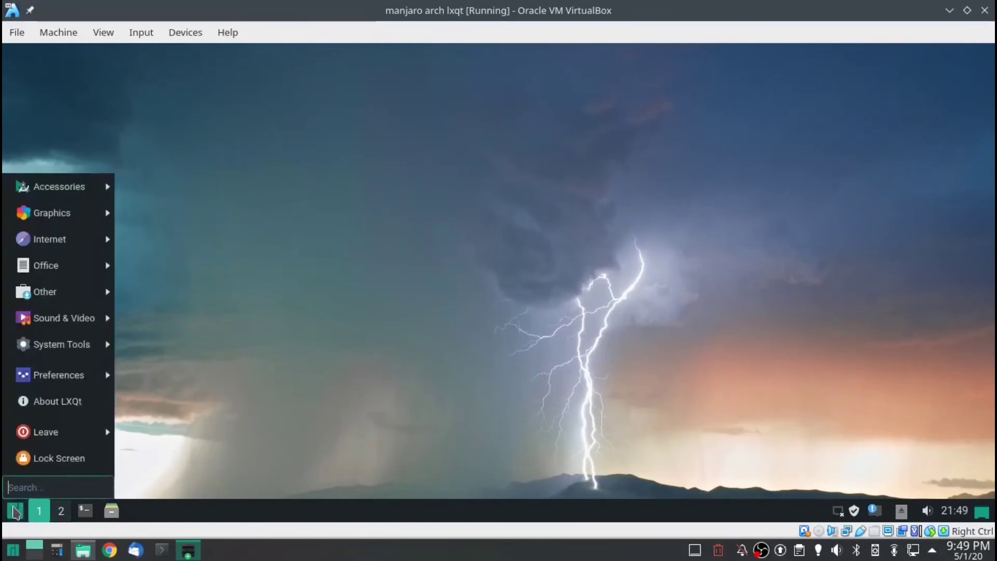
pyautogui.moveTo(77, 243)
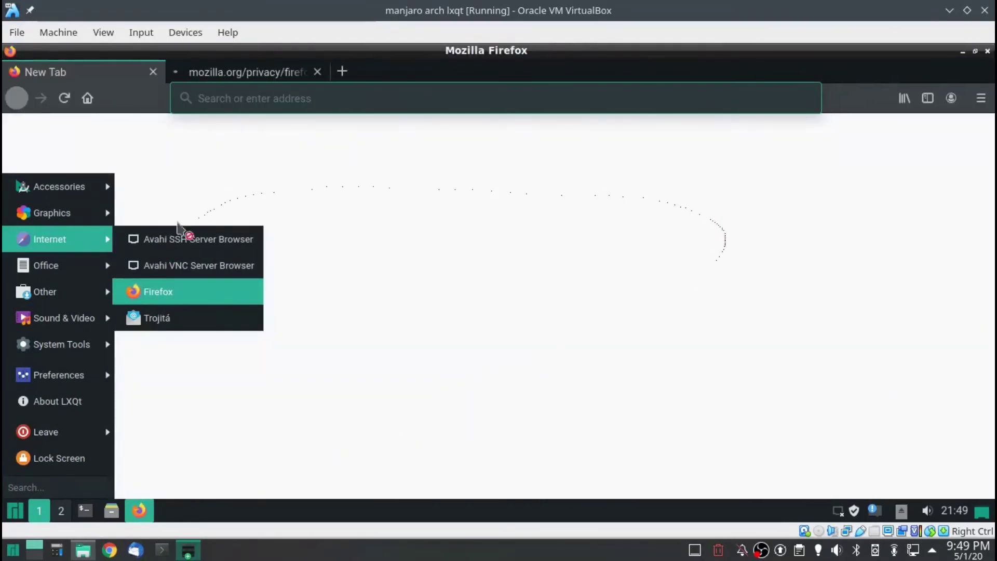
pyautogui.click(156, 292)
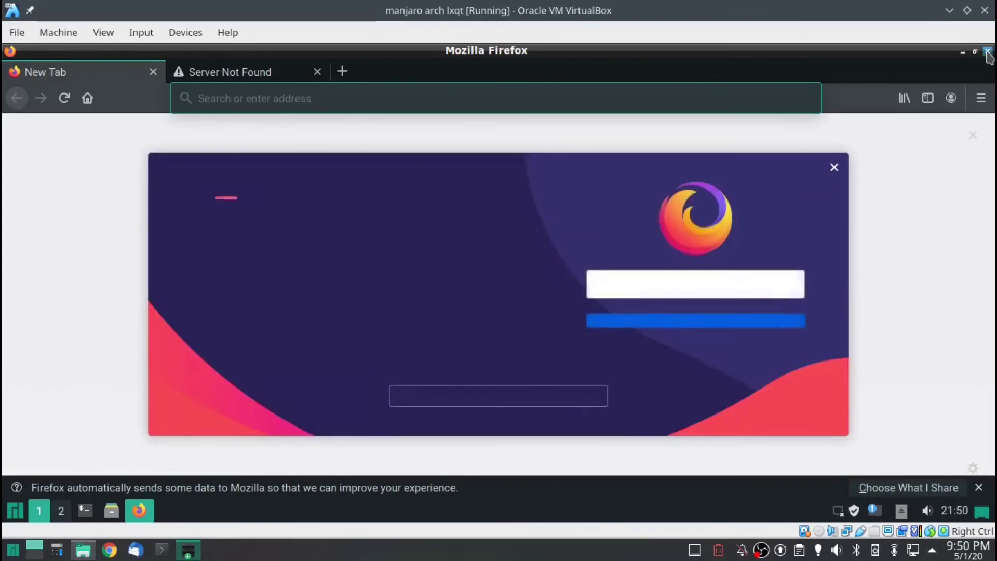
pyautogui.click(987, 51)
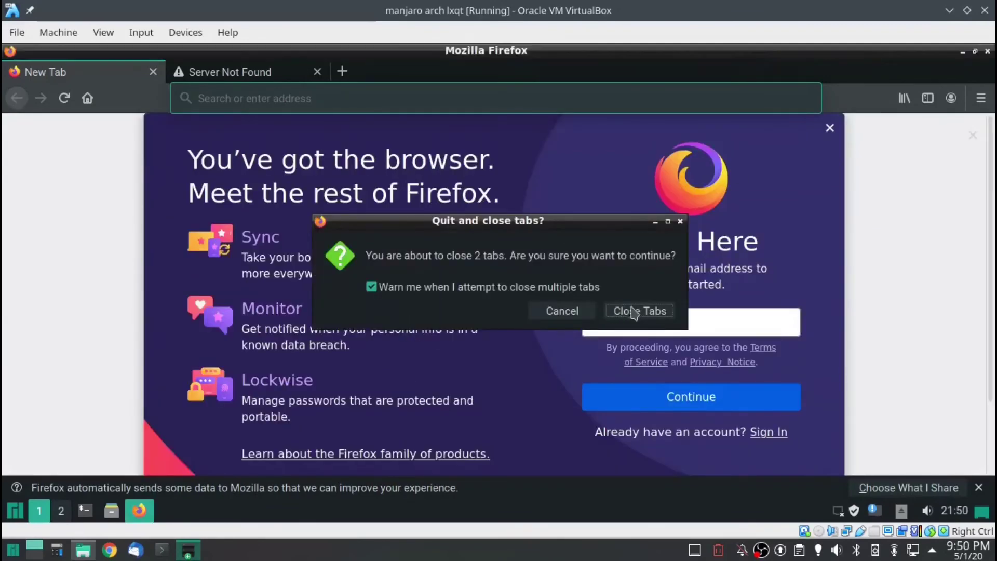
pyautogui.click(635, 310)
pyautogui.click(13, 513)
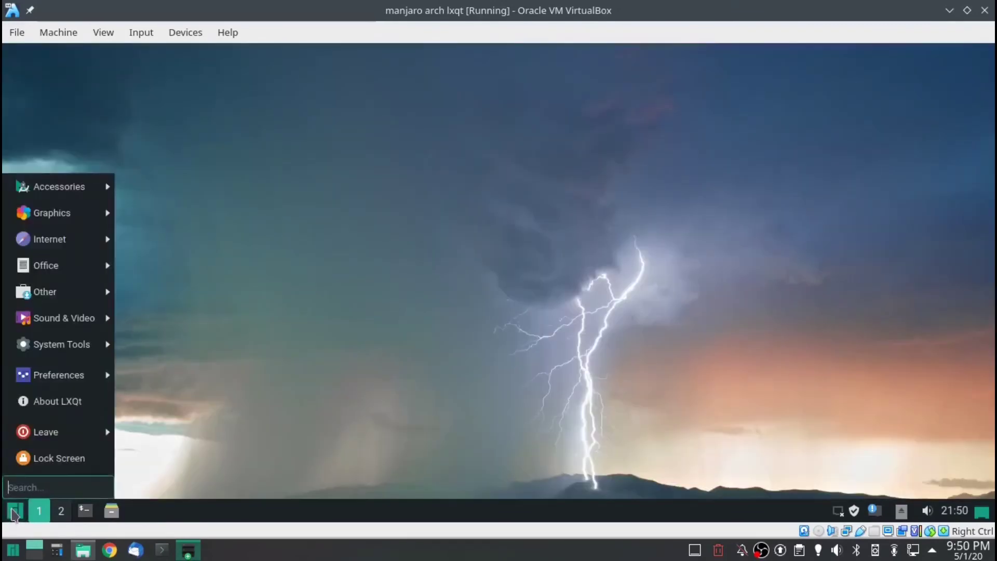
# Step: Copy the Firefox launcher from Internet onto the desktop and launch Firefox from it
pyautogui.moveTo(63, 242)
pyautogui.moveTo(165, 294); pyautogui.dragTo(205, 172)
pyautogui.click(225, 179)
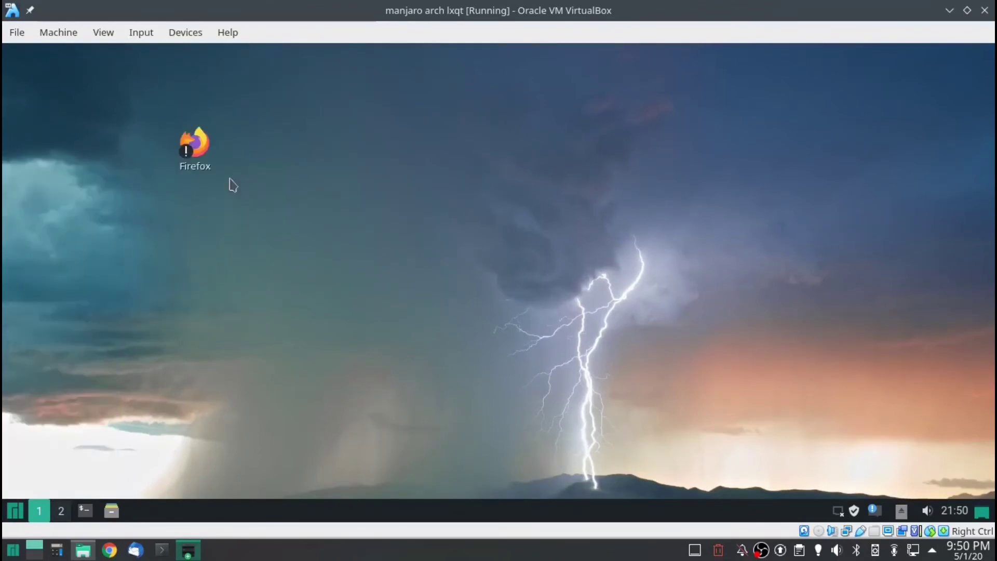
pyautogui.click(193, 155)
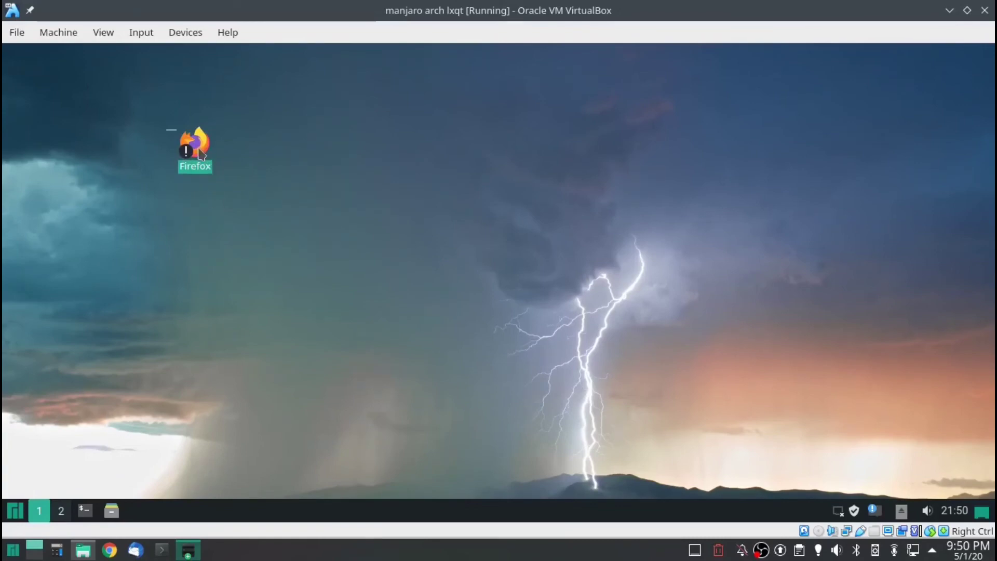
pyautogui.doubleClick(202, 154)
# Step: Mark the Firefox desktop launcher as trusted, then move it to the trash
pyautogui.rightClick(201, 149)
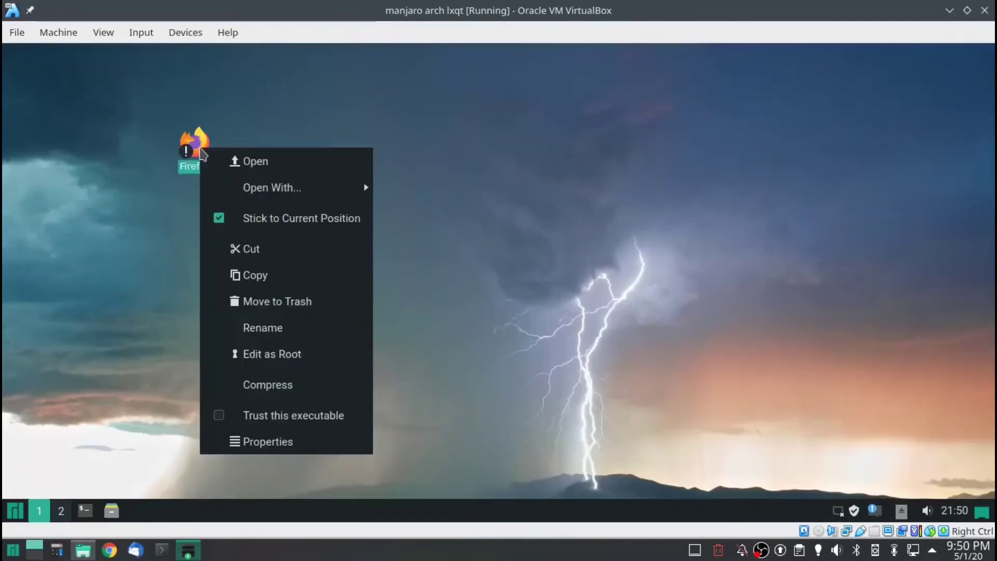
pyautogui.click(272, 417)
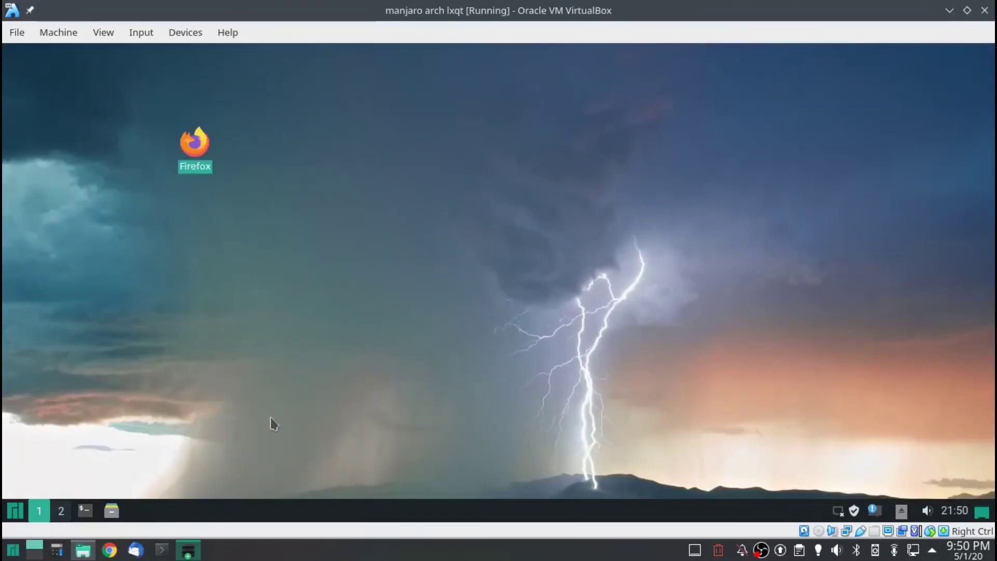
pyautogui.rightClick(201, 155)
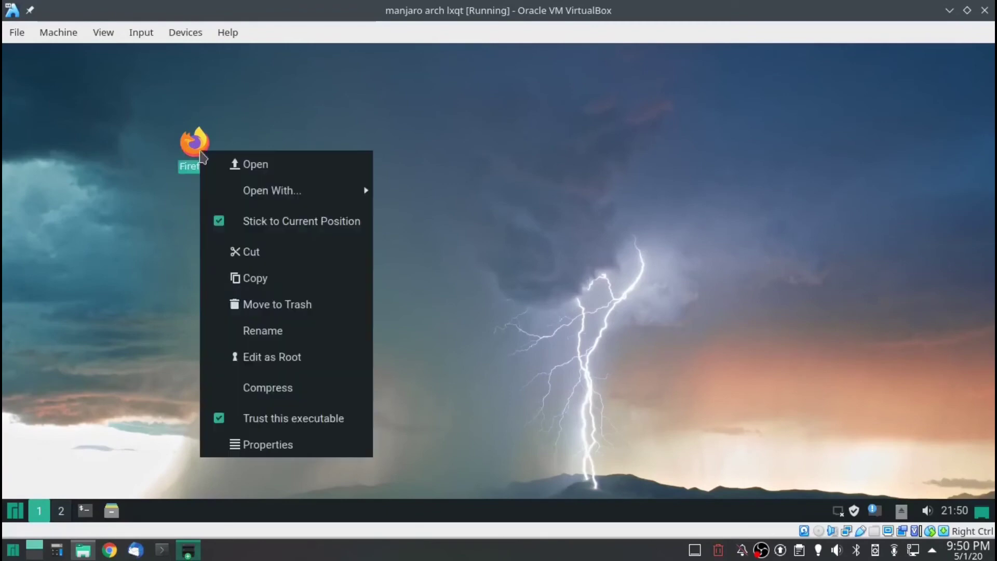
pyautogui.click(258, 305)
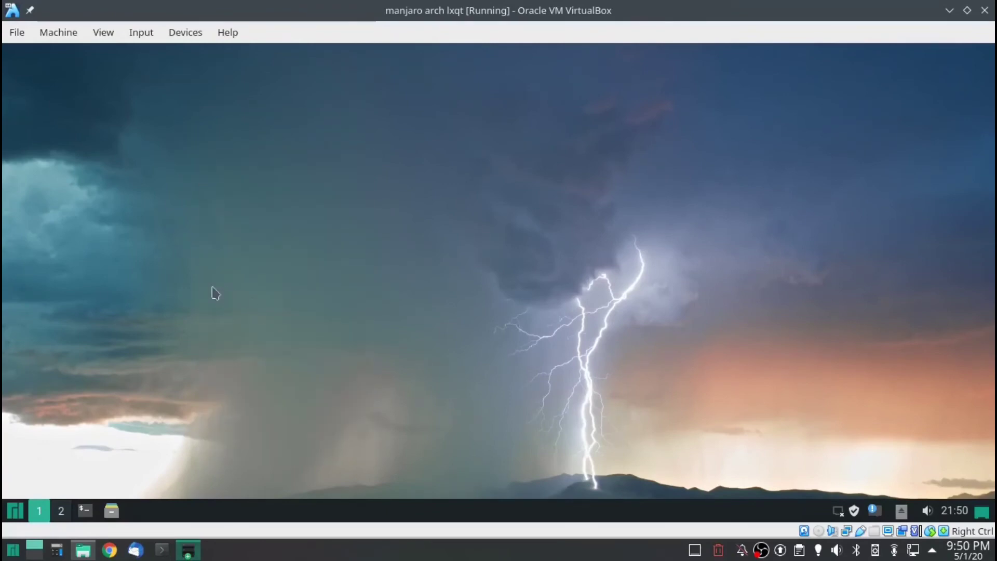
# Step: Copy the QTerminal launcher from System Tools onto the desktop
pyautogui.click(15, 511)
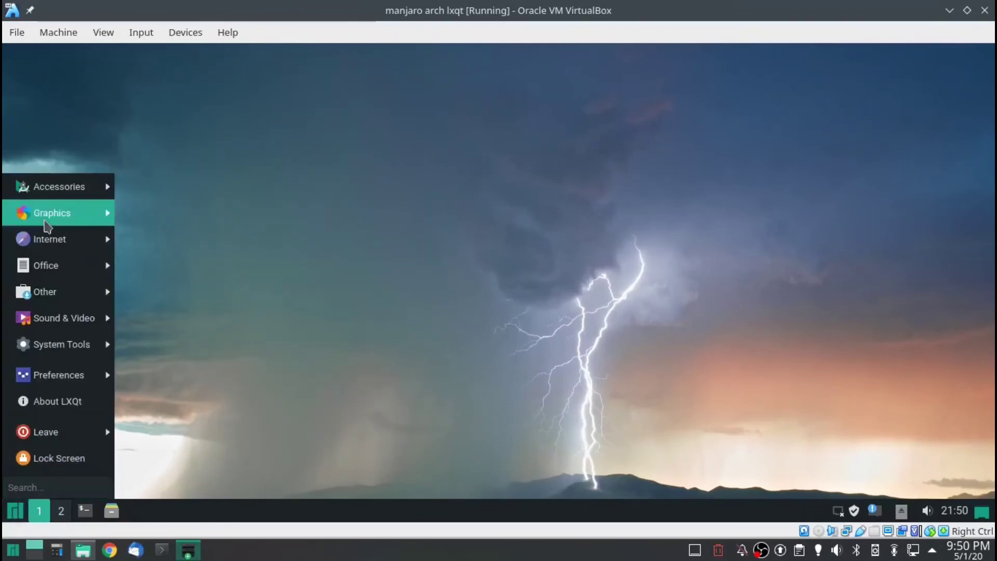
pyautogui.moveTo(47, 225)
pyautogui.moveTo(59, 353)
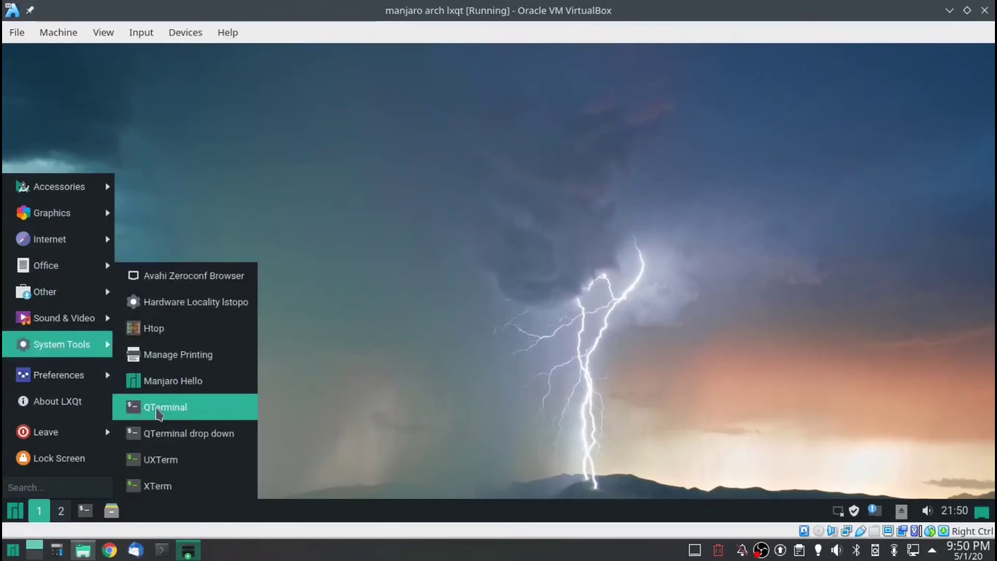
pyautogui.moveTo(158, 410); pyautogui.dragTo(154, 151)
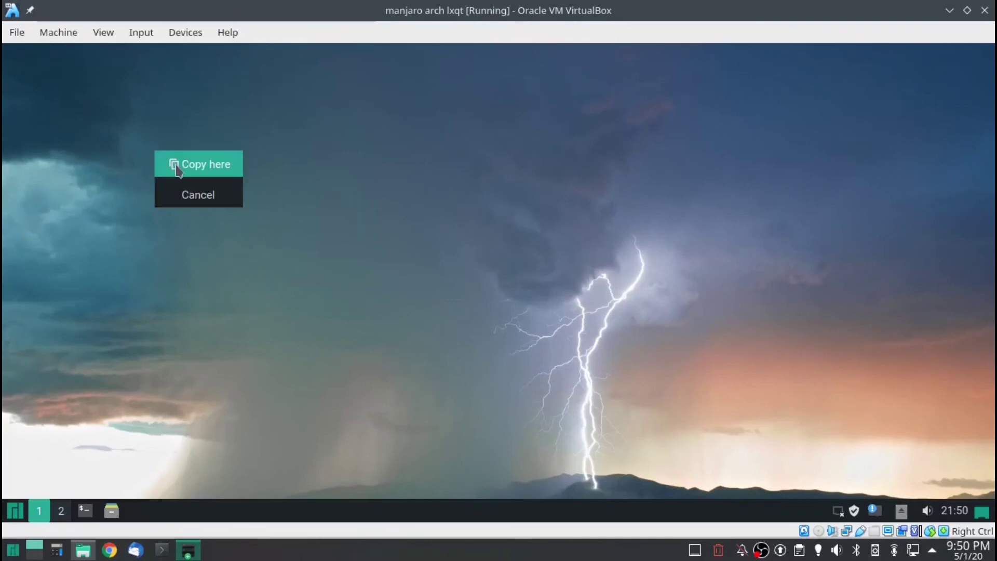
pyautogui.click(173, 164)
# Step: Trust the QTerminal launcher and move its icon to the desktop's top-left corner
pyautogui.rightClick(117, 150)
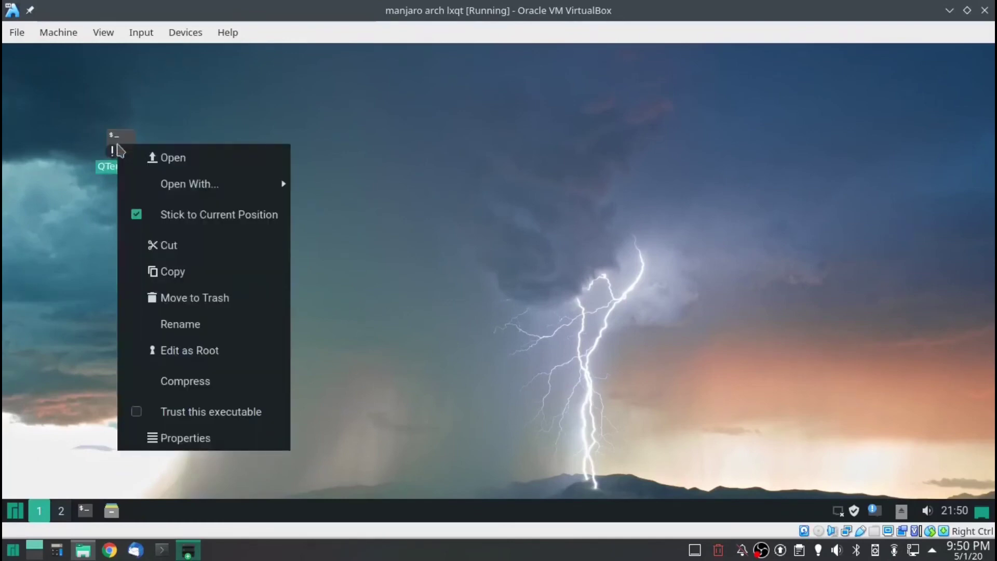
pyautogui.click(149, 410)
pyautogui.click(198, 271)
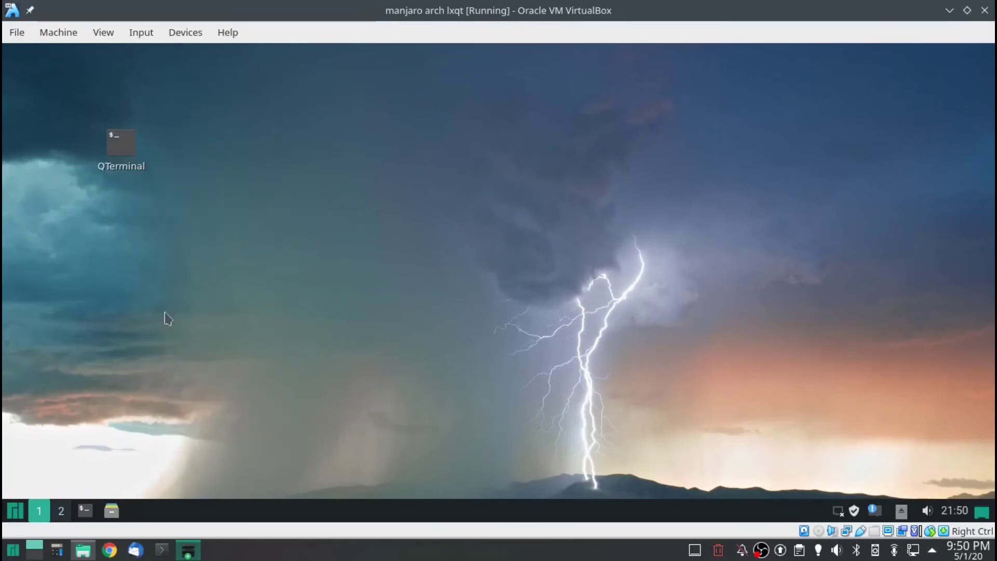
pyautogui.moveTo(123, 162); pyautogui.dragTo(52, 98)
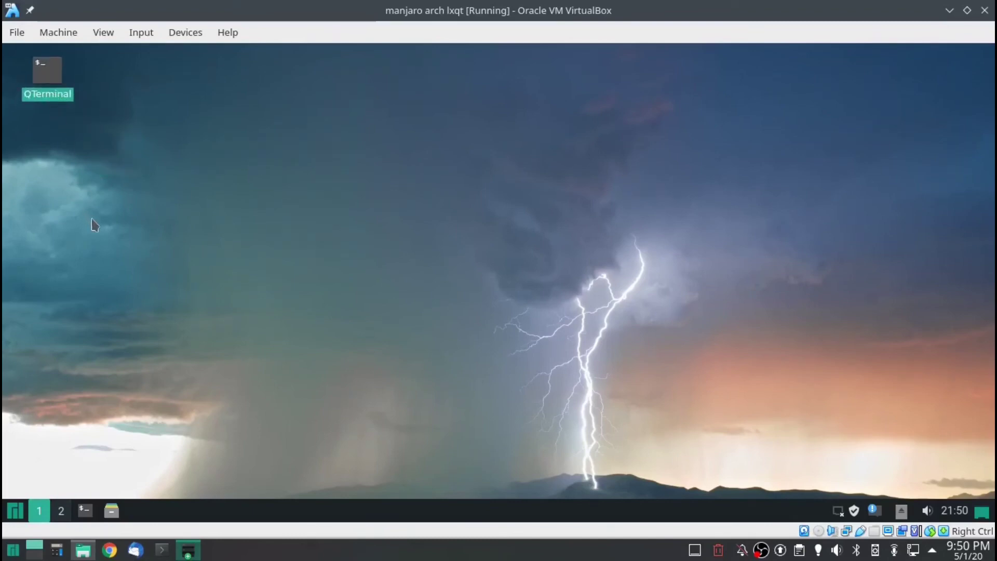
# Step: Open PCManFM-Qt maximized and browse into the Downloads folder
pyautogui.click(111, 512)
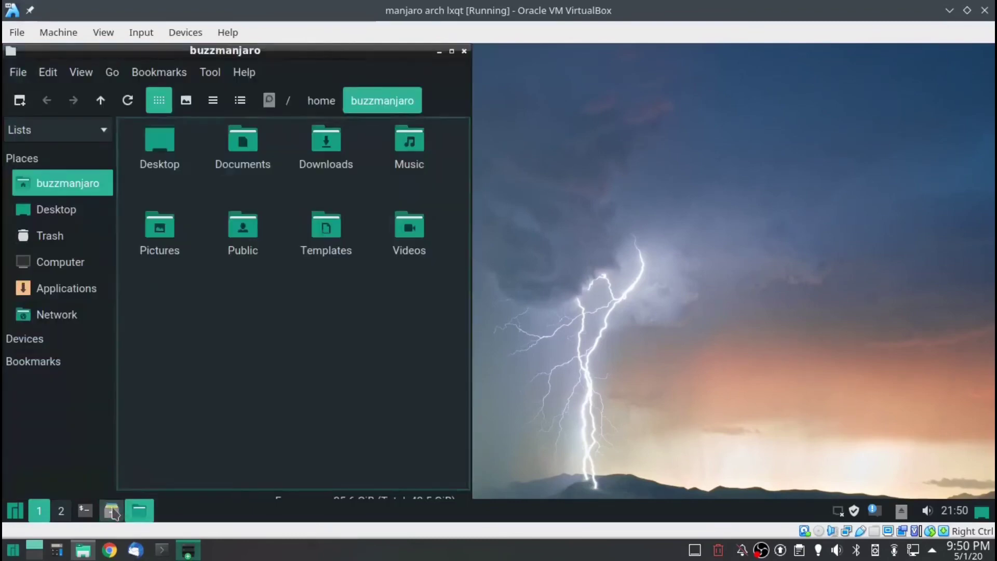
pyautogui.doubleClick(357, 54)
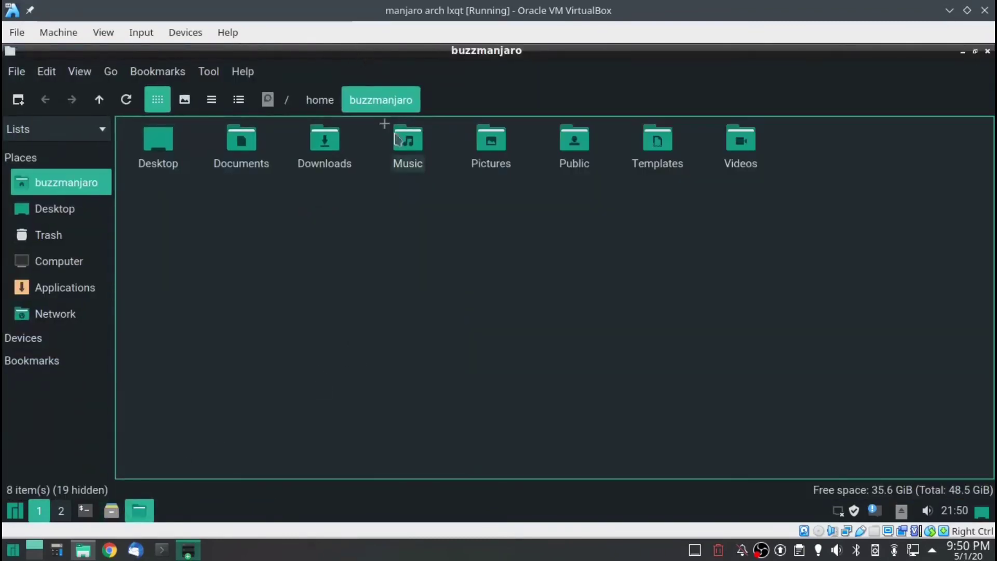
pyautogui.click(332, 160)
pyautogui.doubleClick(333, 160)
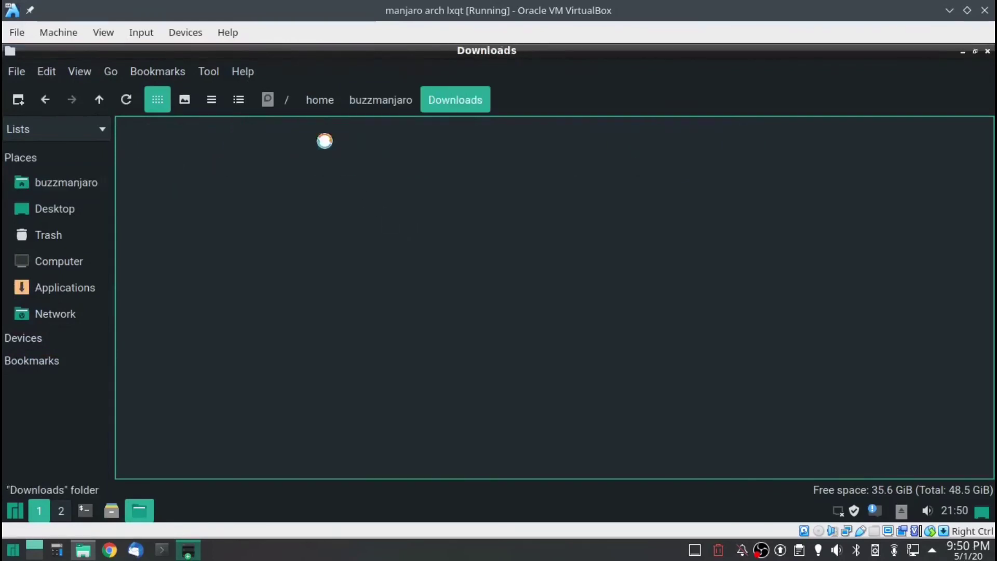
# Step: Enable Open files with single click in the file manager's Behavior preferences
pyautogui.click(53, 74)
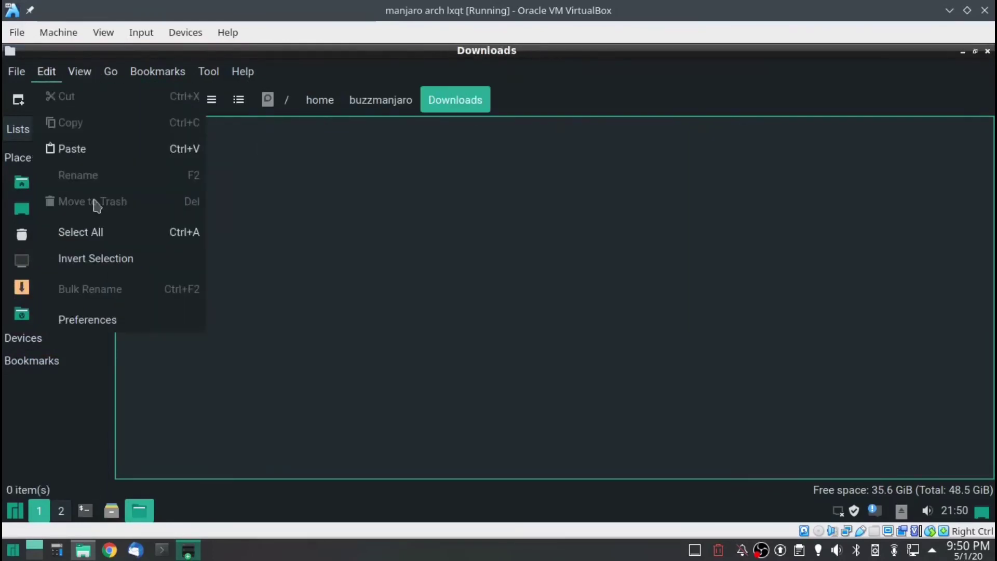
pyautogui.click(105, 319)
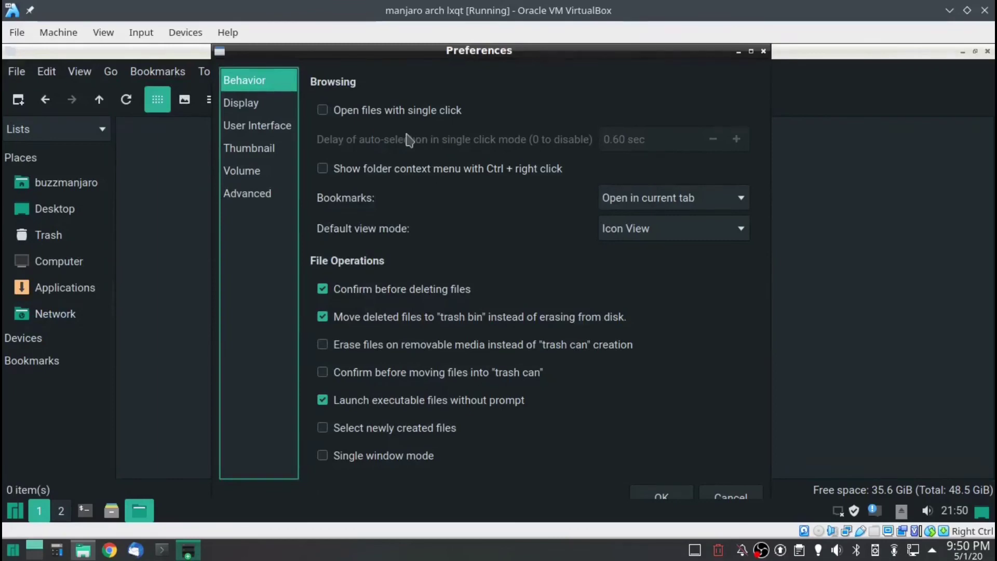
pyautogui.click(322, 110)
pyautogui.click(662, 496)
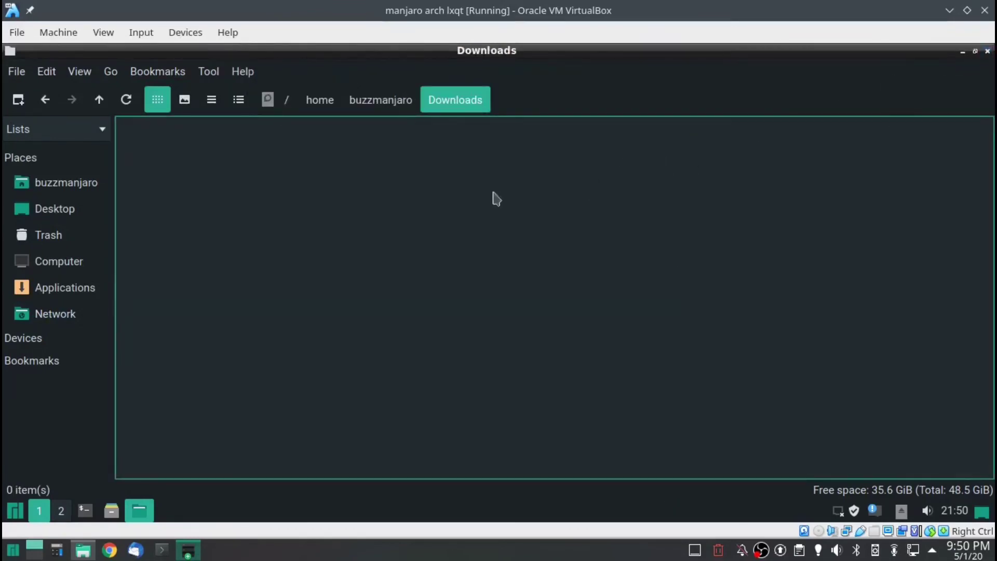
# Step: Close the file manager and relaunch it on the home folder from the menu
pyautogui.click(987, 51)
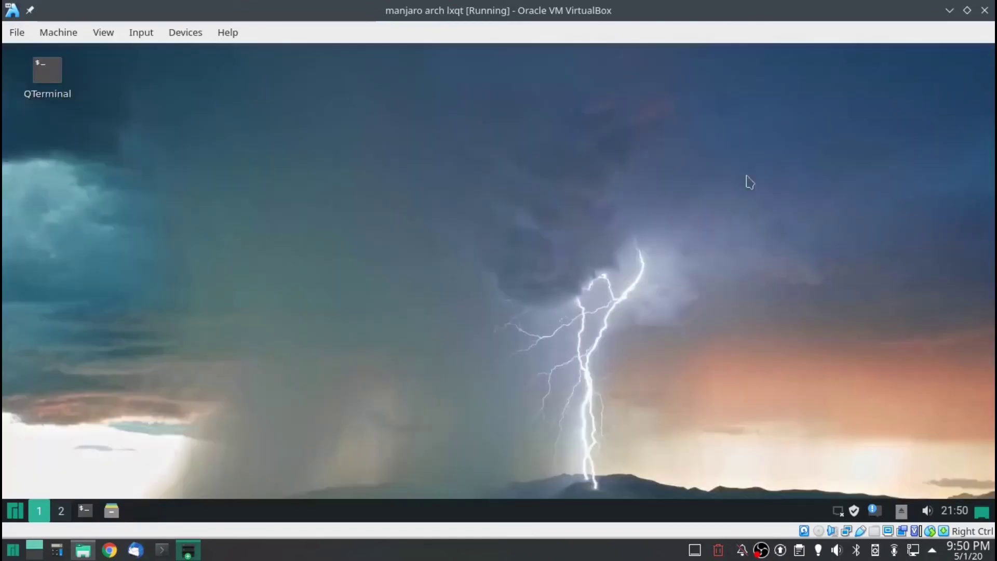
pyautogui.click(11, 516)
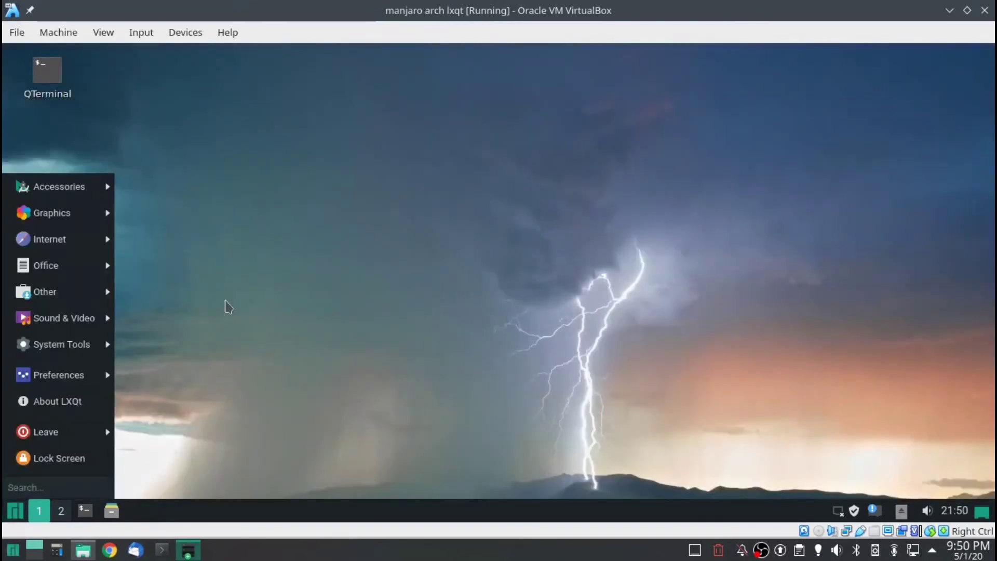
pyautogui.moveTo(68, 240)
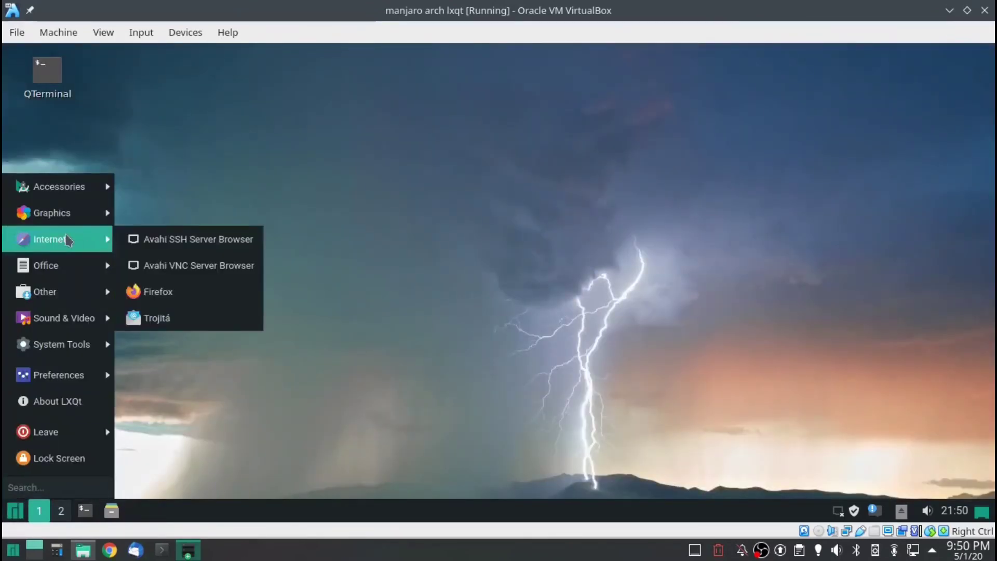
pyautogui.click(111, 510)
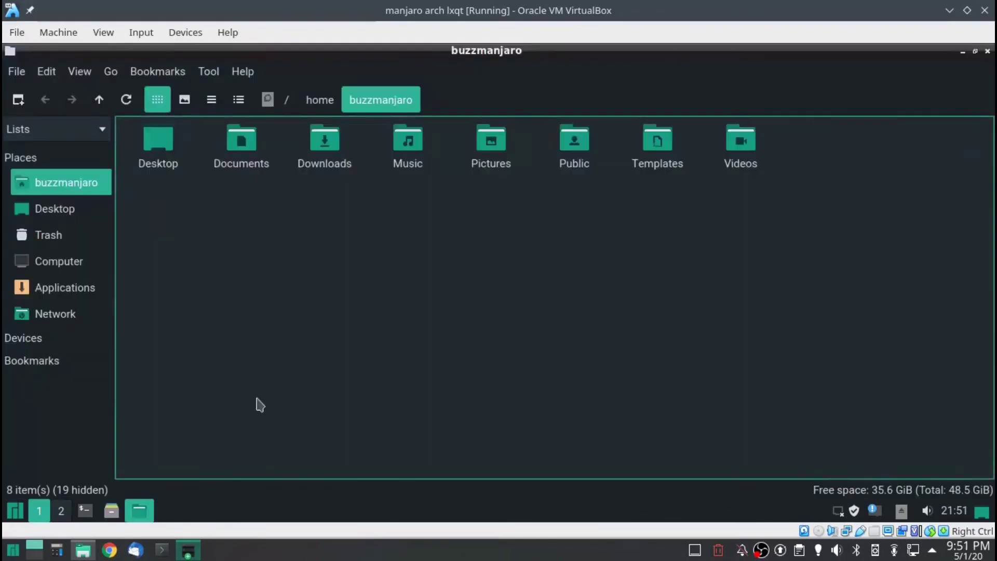
pyautogui.doubleClick(244, 156)
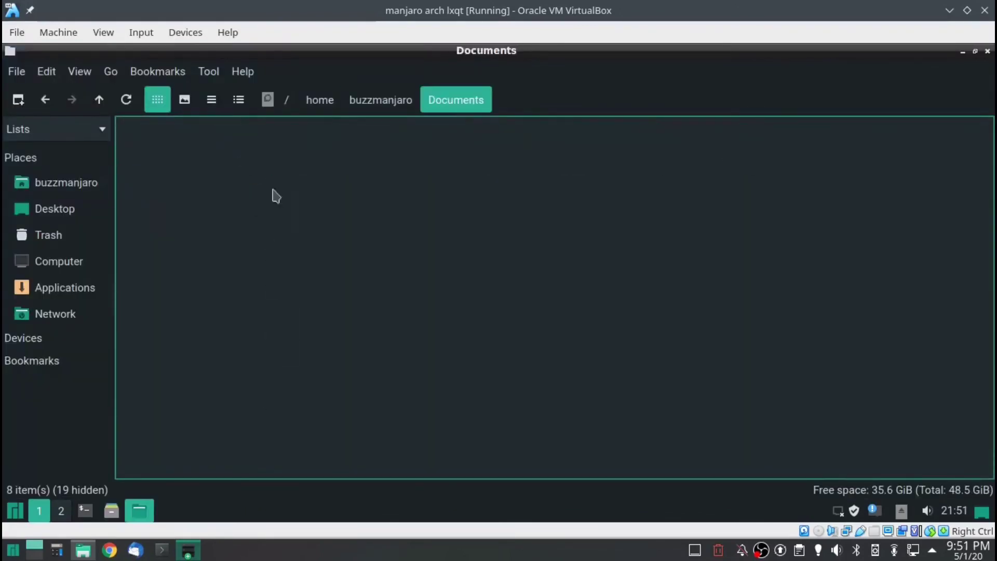
pyautogui.click(71, 210)
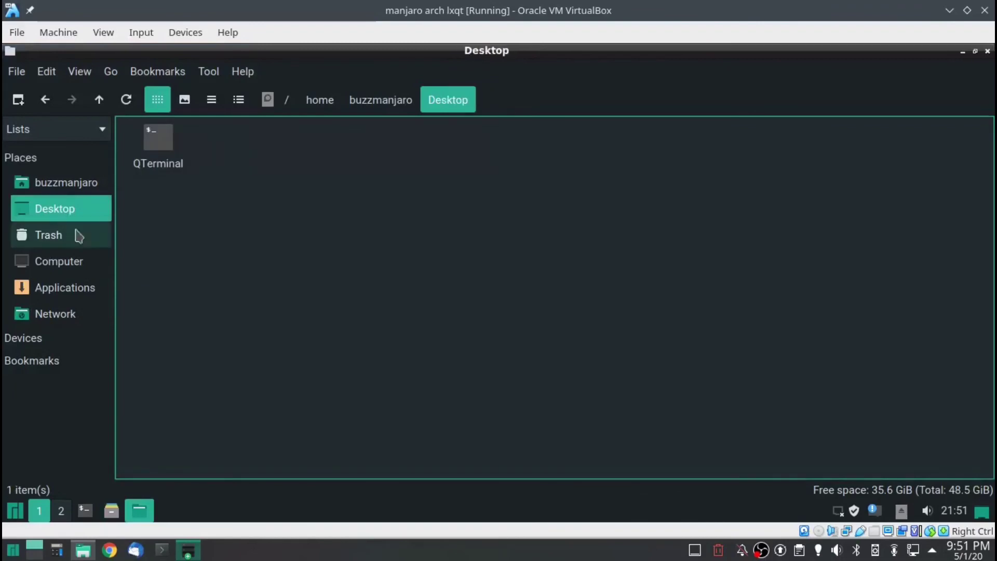
pyautogui.click(54, 320)
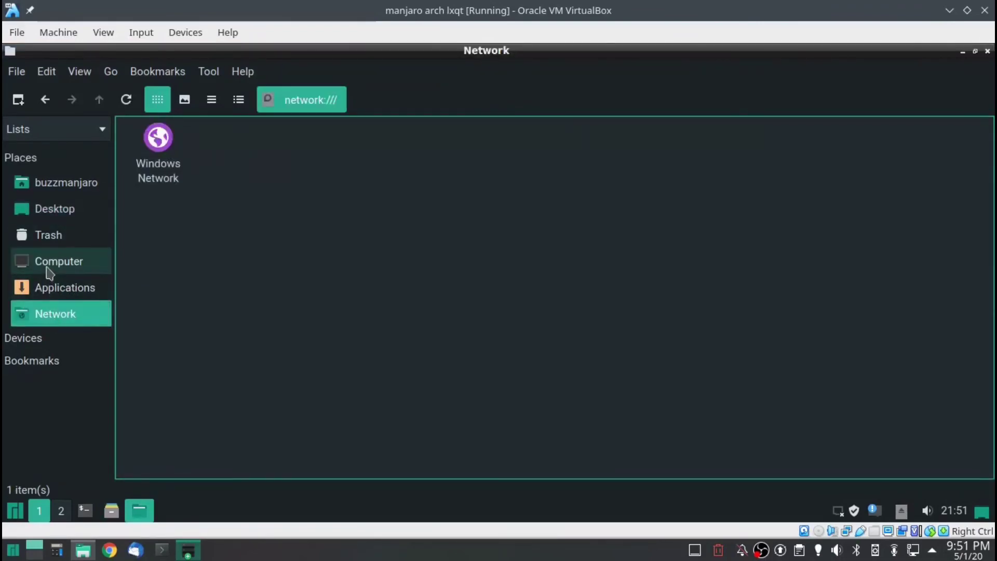
pyautogui.doubleClick(161, 143)
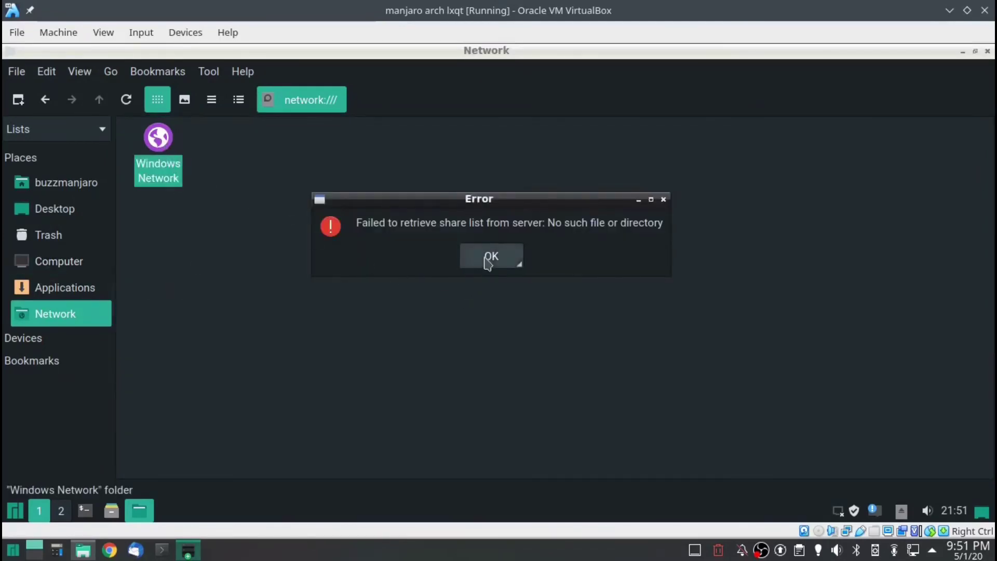
pyautogui.click(488, 256)
pyautogui.click(494, 266)
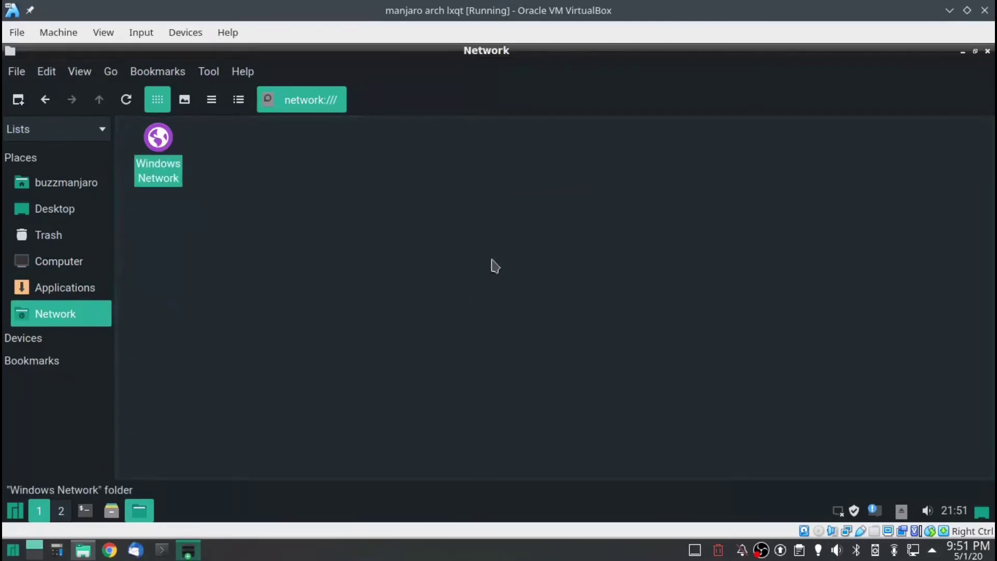
pyautogui.click(407, 268)
pyautogui.click(988, 51)
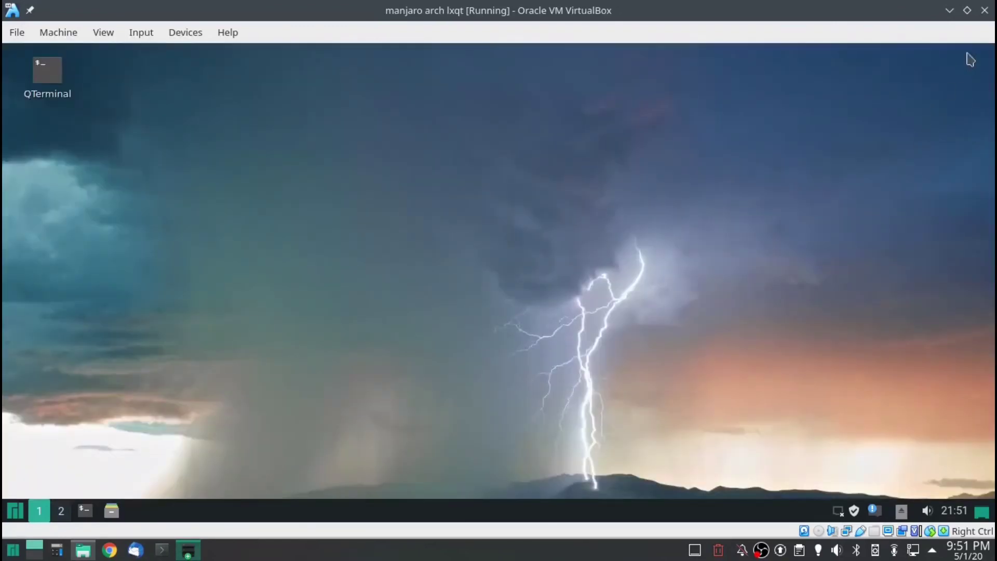